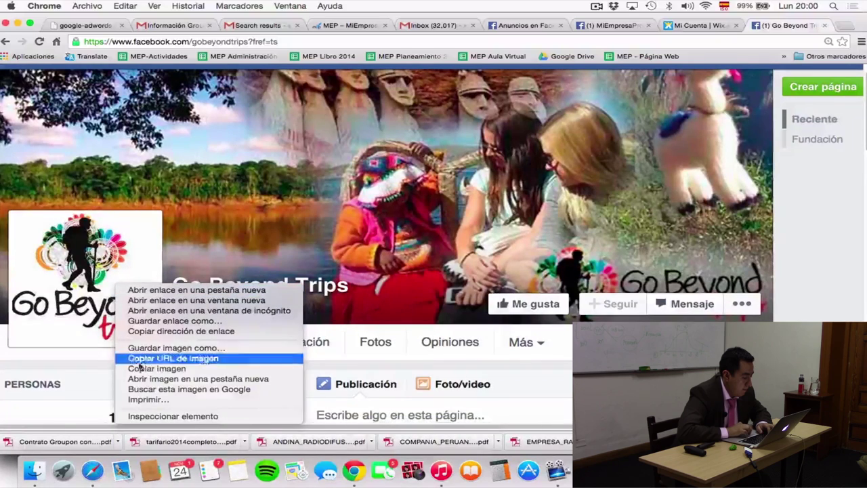
Copy the Go Beyond Trips profile logo from Facebook, paste it onto the Fireworks canvas and move it to about X 35, Y 22
left_click(141, 367)
key("super+Tab")
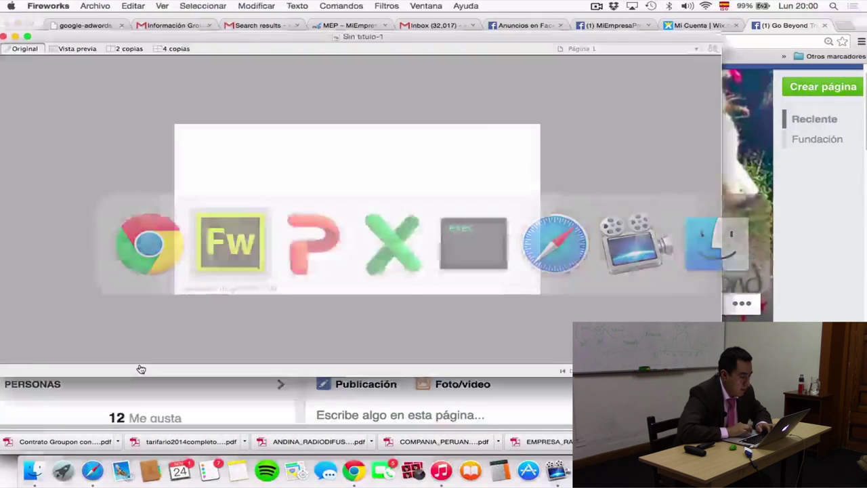
key("super+v")
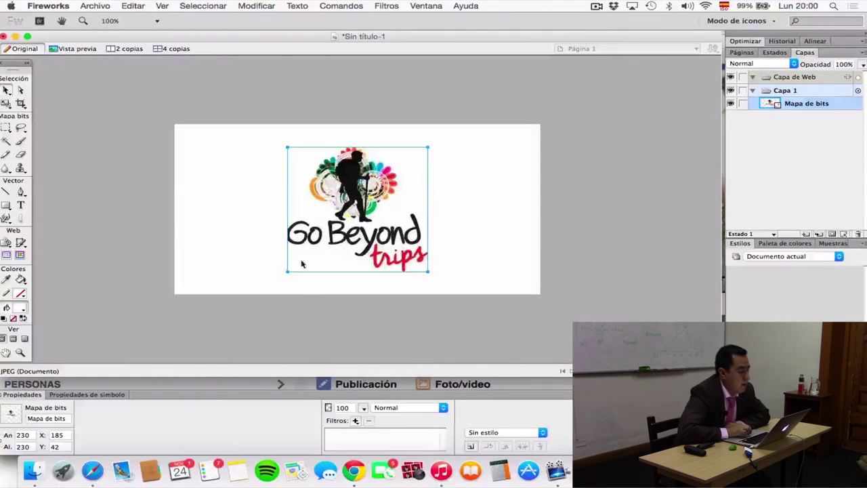
left_click_drag(349, 239, 248, 225)
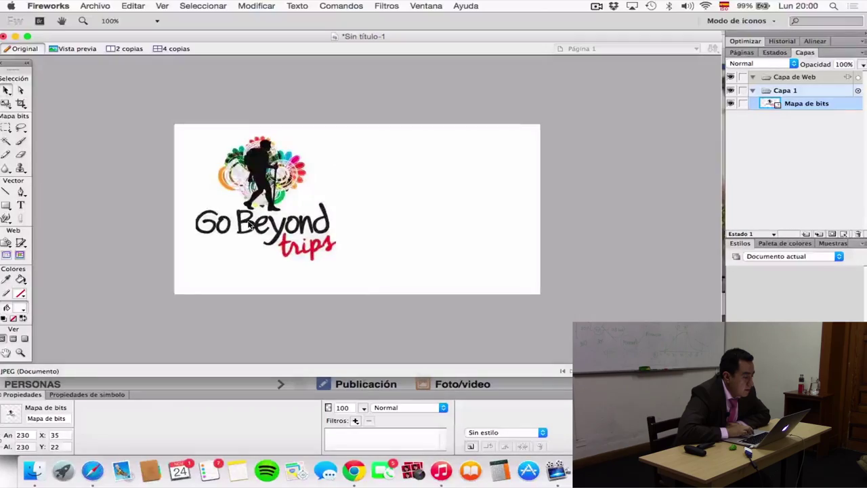
Look through the Go Beyond Trips Facebook page in Chrome for images suitable for the design
key("super+Tab")
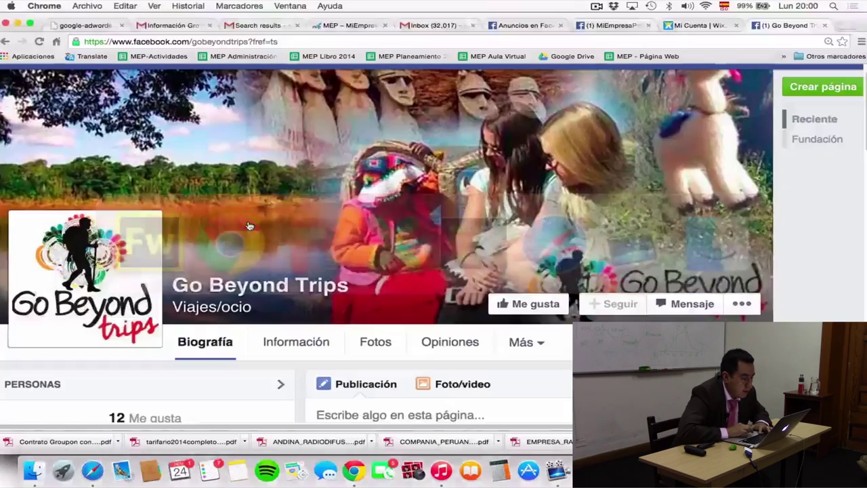
scroll(379, 222, "down", 5)
scroll(380, 222, "down", 5)
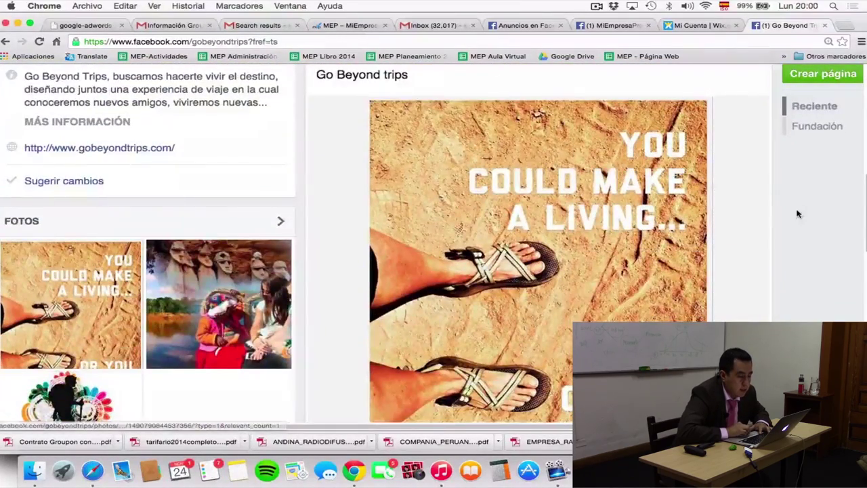
scroll(795, 207, "down", 5)
scroll(796, 214, "down", 5)
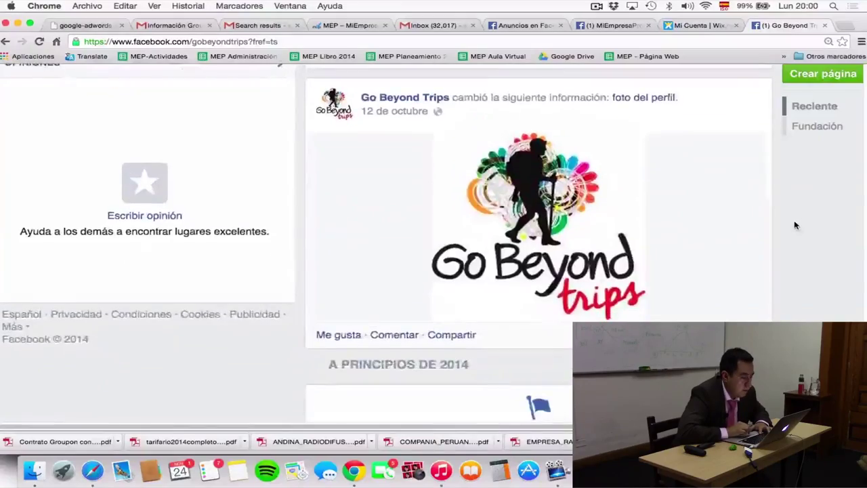
key("super+minus")
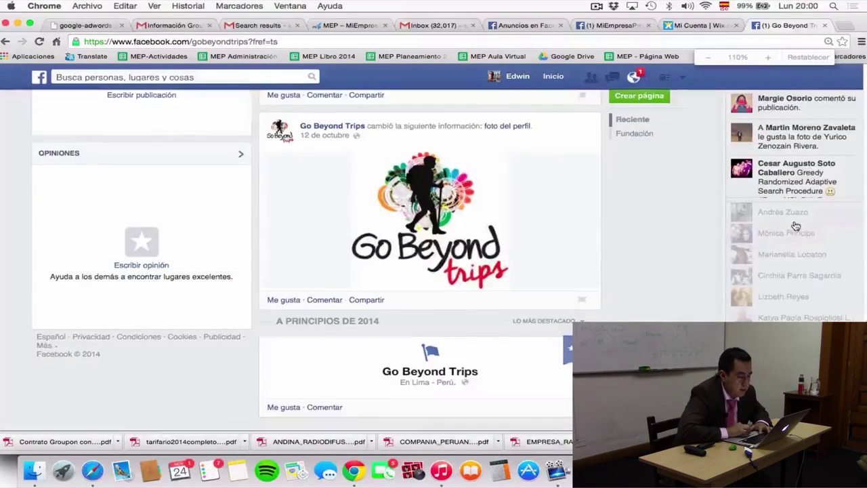
scroll(692, 298, "up", 5)
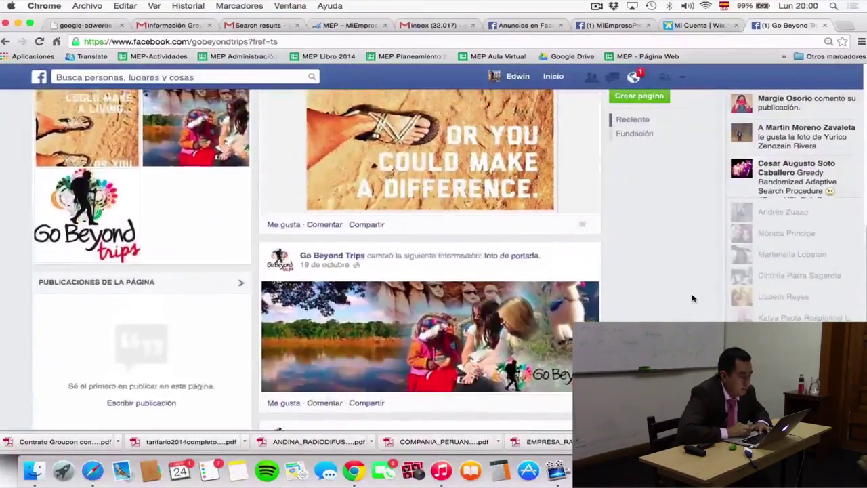
Shrink the pasted logo in Fireworks to about 192 by 192 px, placed at about X 20, Y 11
key("super+Tab")
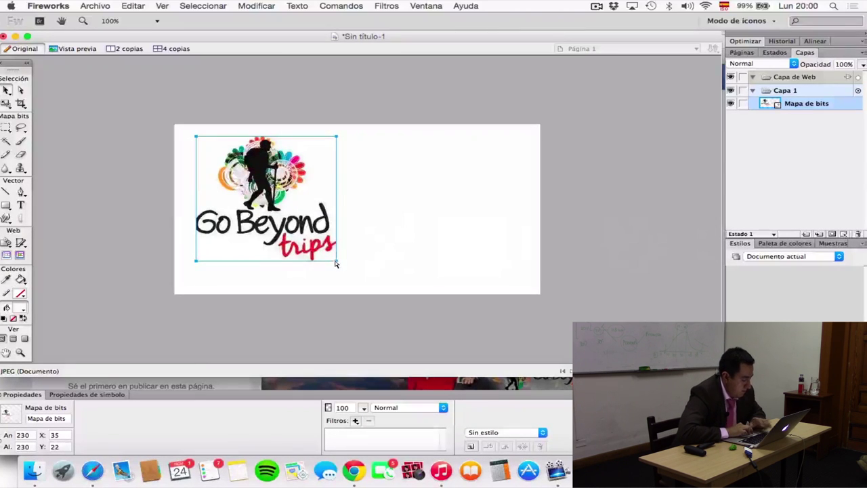
left_click_drag(336, 262, 267, 214)
key("super+Tab")
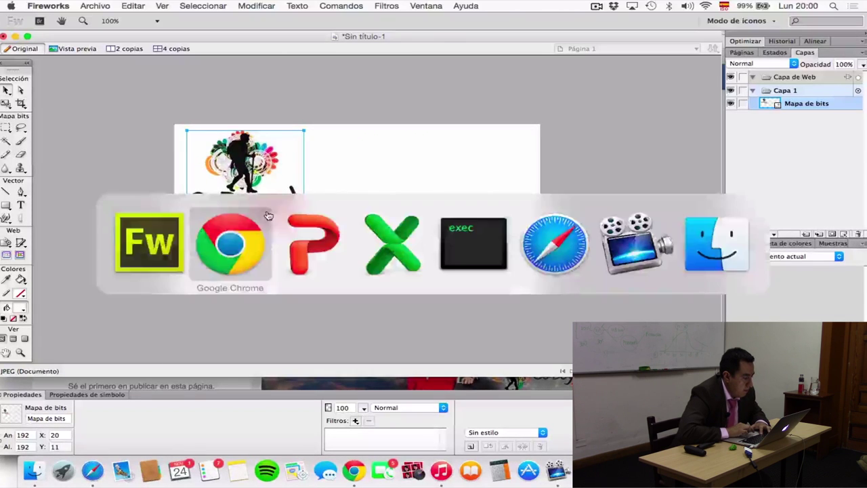
key("super+Tab")
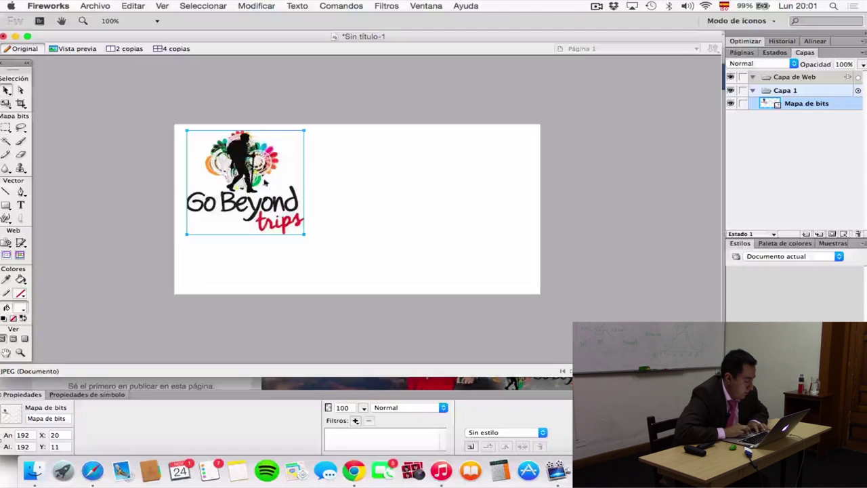
Enlarge the logo to about 306 by 306 px and position it at about X 13, Y 0 to fill the canvas height
left_click_drag(304, 234, 387, 263)
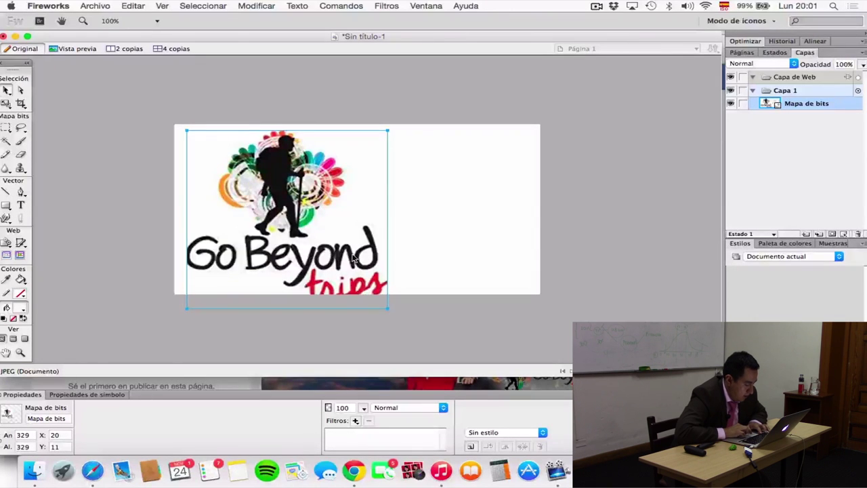
key("super+z")
left_click_drag(277, 228, 359, 271)
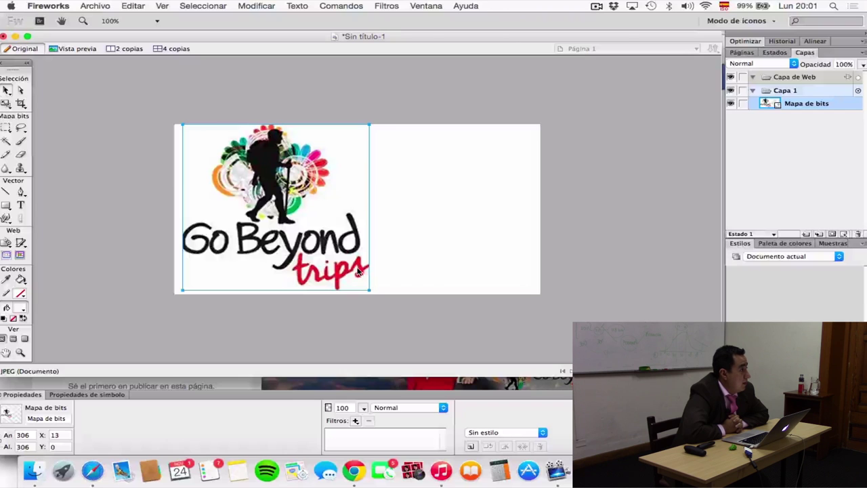
Search the web for "creative commons" in a new Chrome tab and open the creativecommons.org site
key("super+Tab")
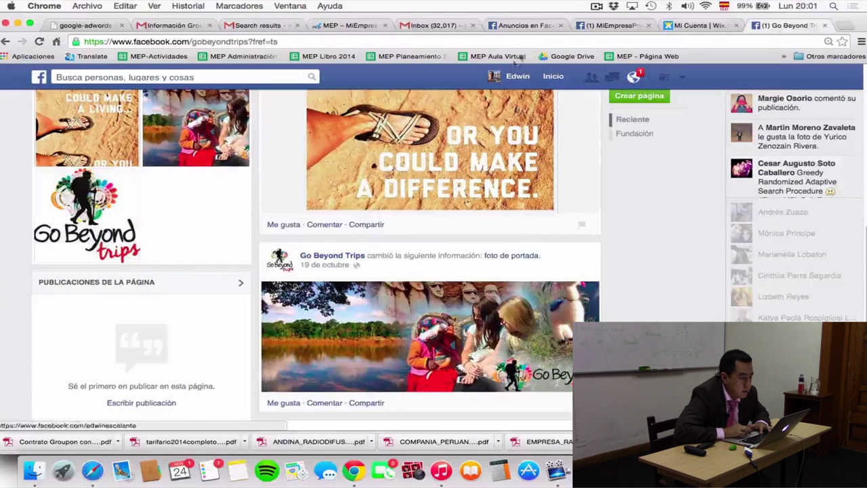
left_click(845, 26)
type("creat")
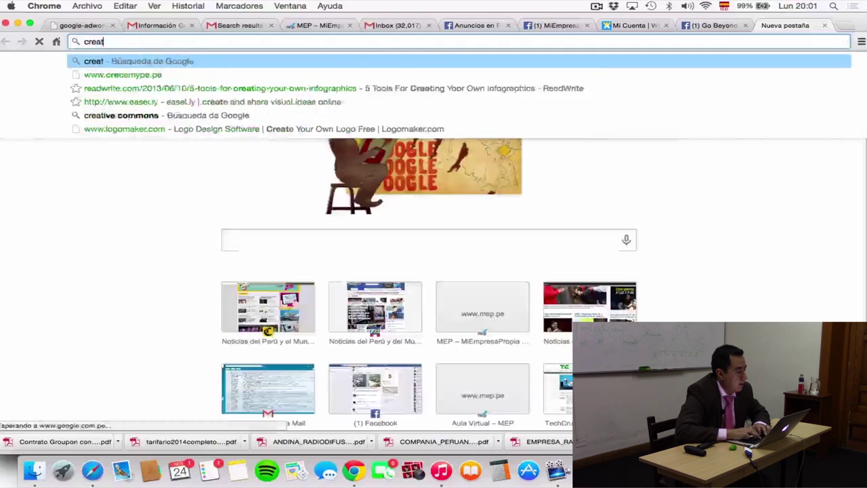
type("ive com")
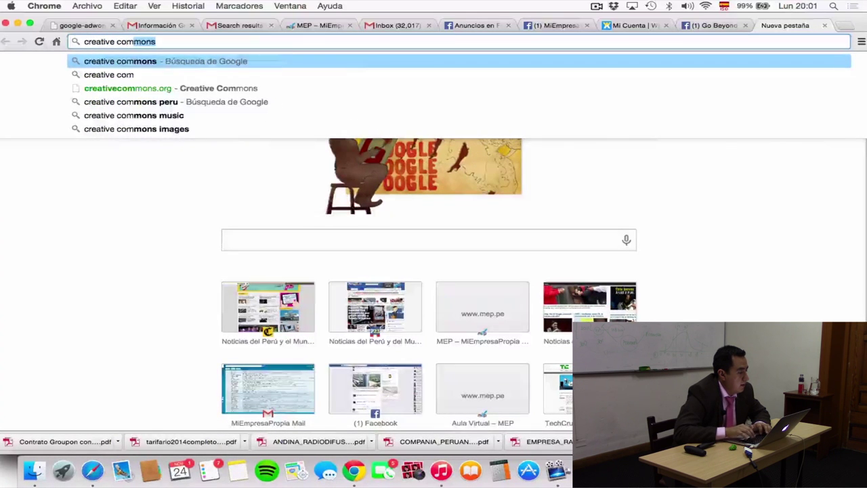
key("Return")
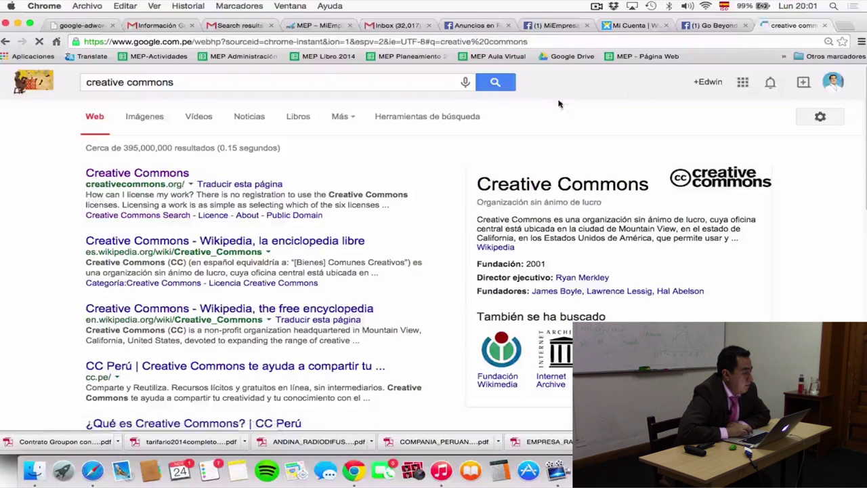
left_click(151, 173)
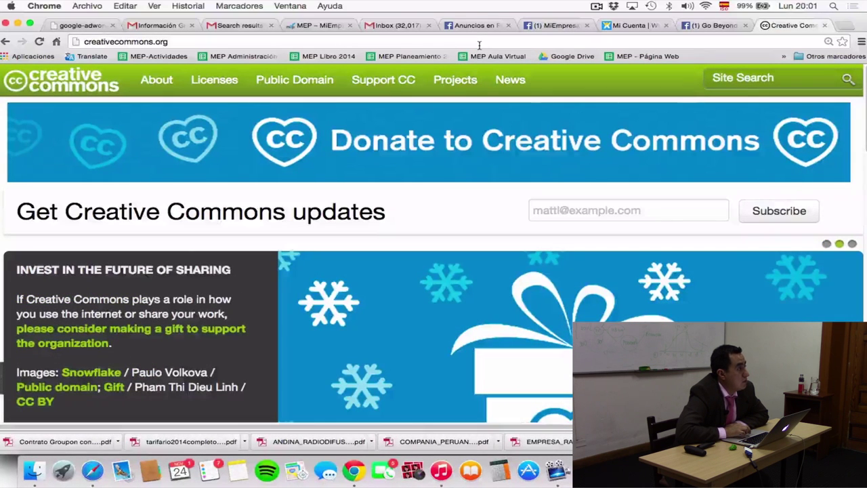
Search the web for "flickr" in the same tab and open the Flickr home page
left_click(478, 44)
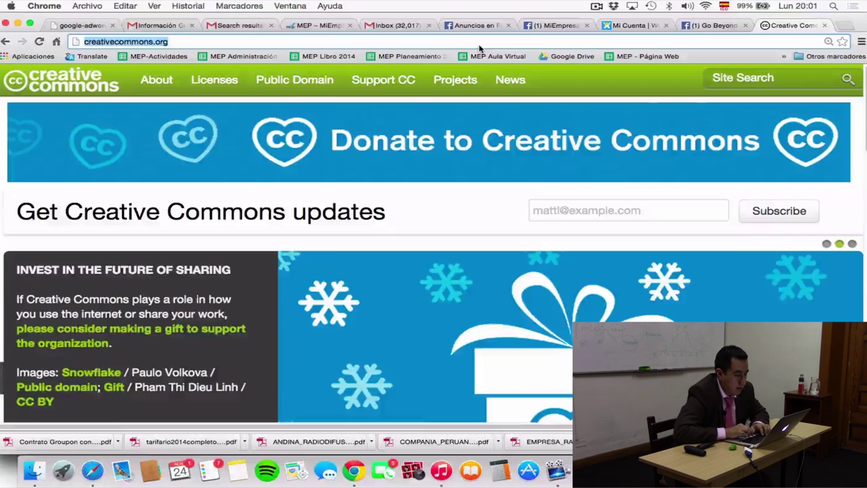
type("flir")
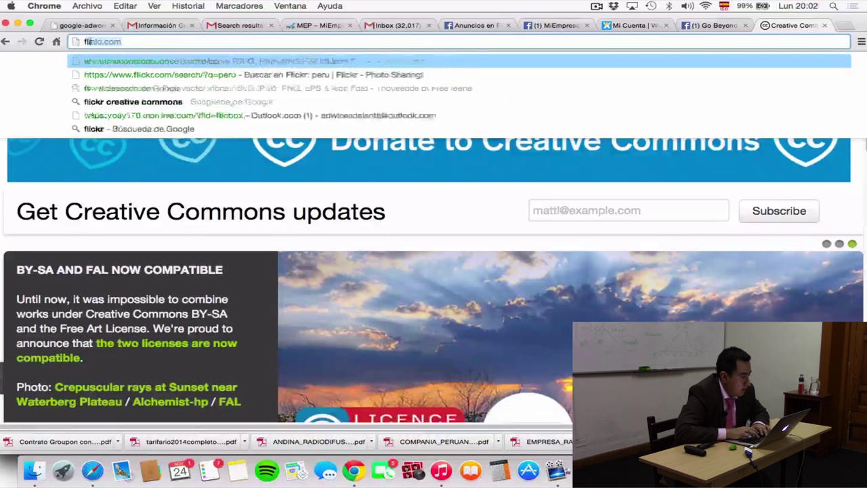
key("Down")
key("Down")
key("Down")
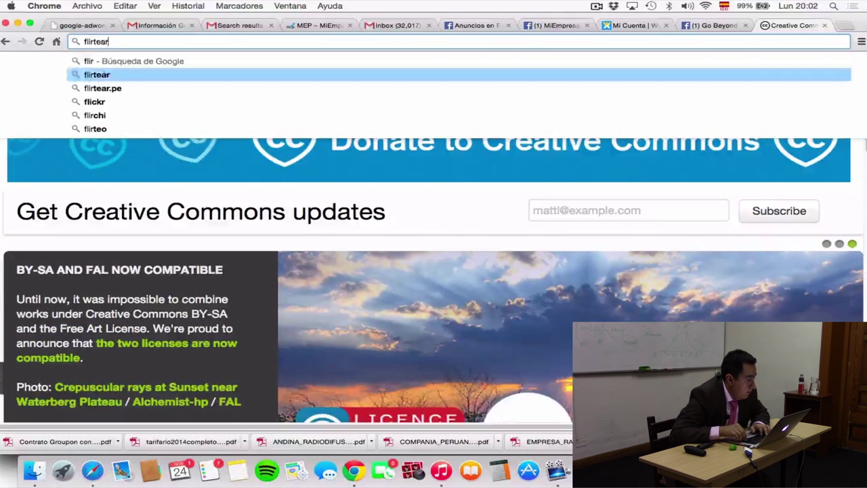
key("Return")
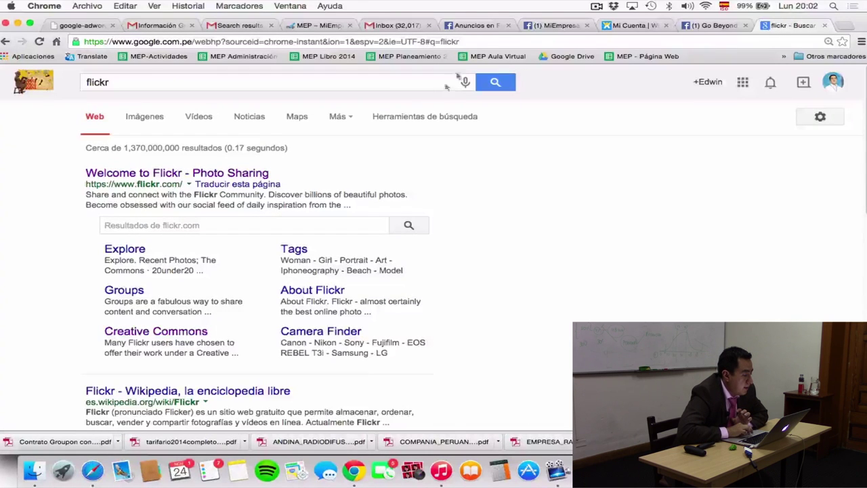
left_click(191, 175)
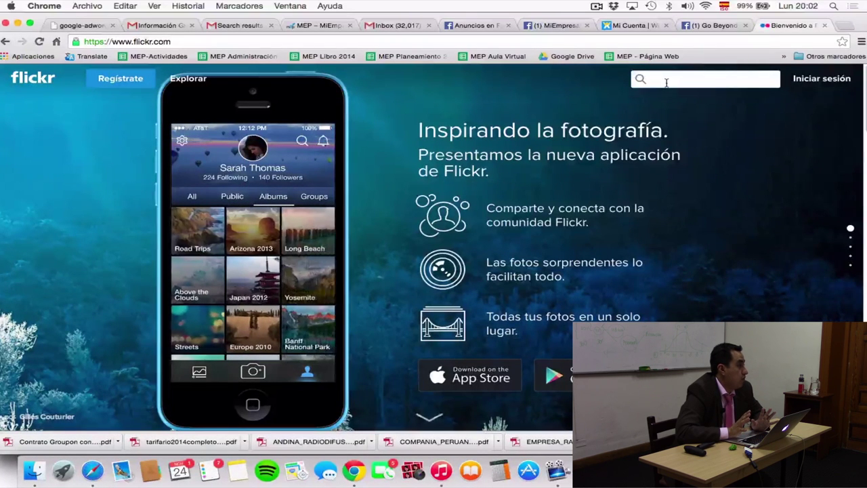
Search Flickr for photos of "machu picchu" and look over the results
left_click(665, 82)
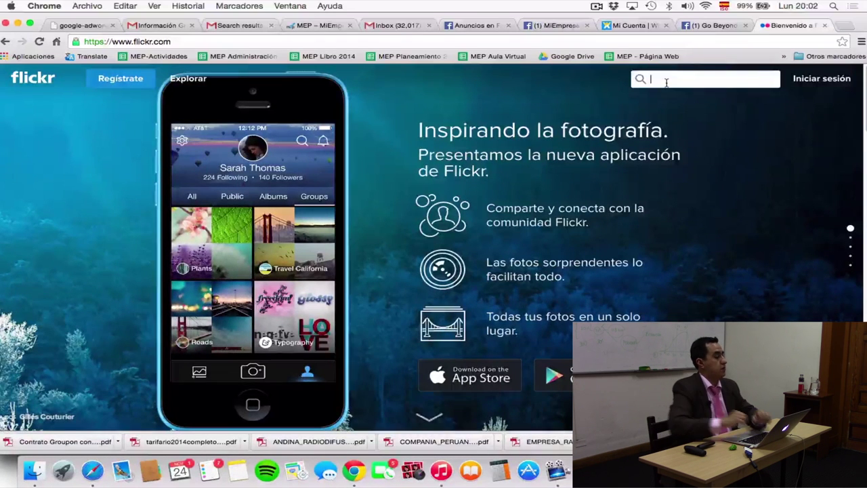
type("machu picchu")
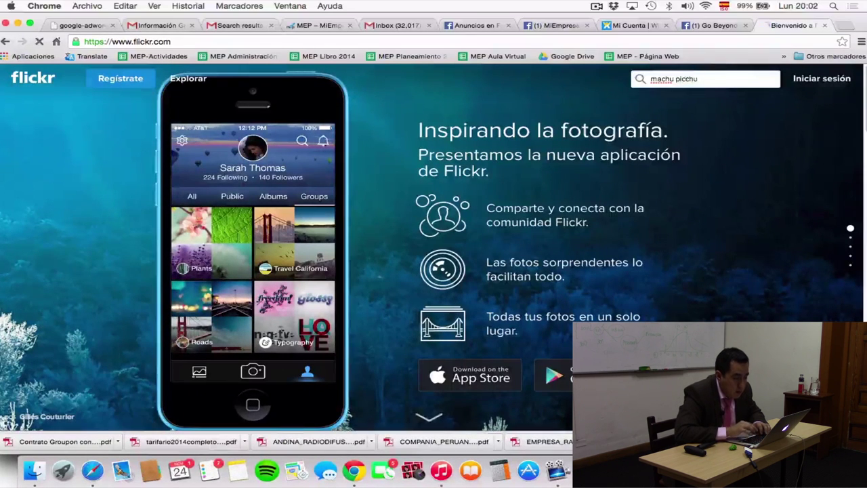
key("Return")
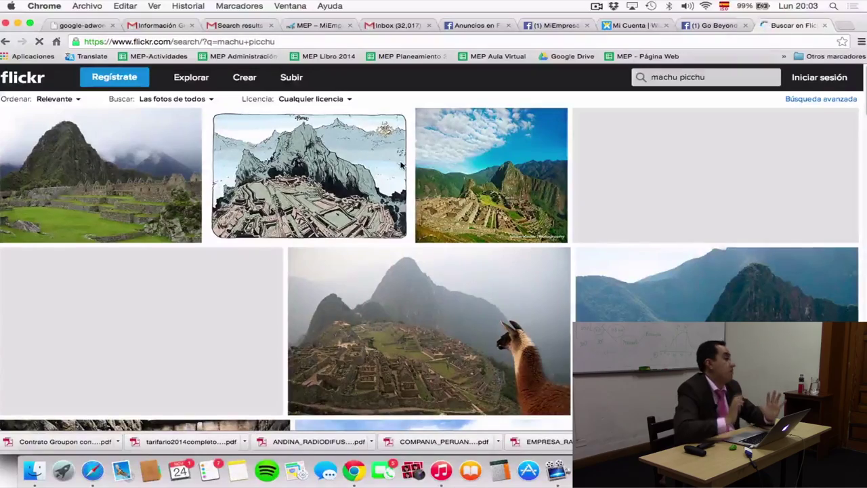
scroll(451, 195, "down", 3)
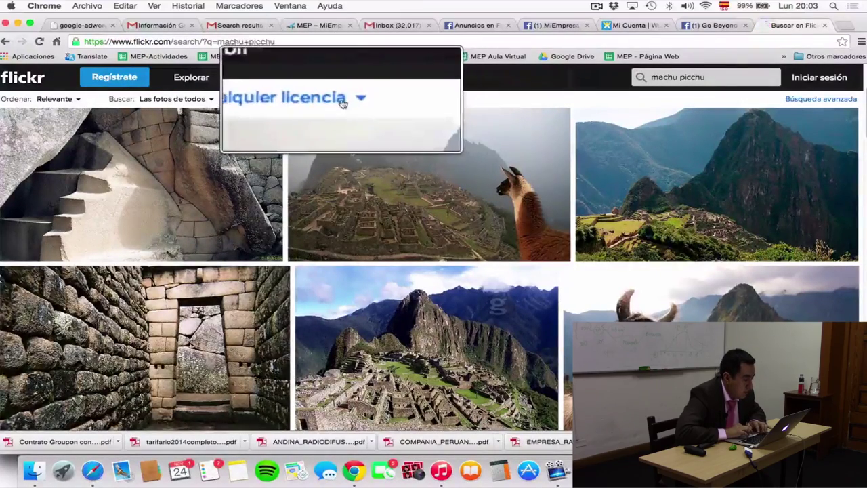
Restrict the photo results to the licence option "Solo Creative Commons" and browse the matching Machu Picchu photos
left_click(352, 102)
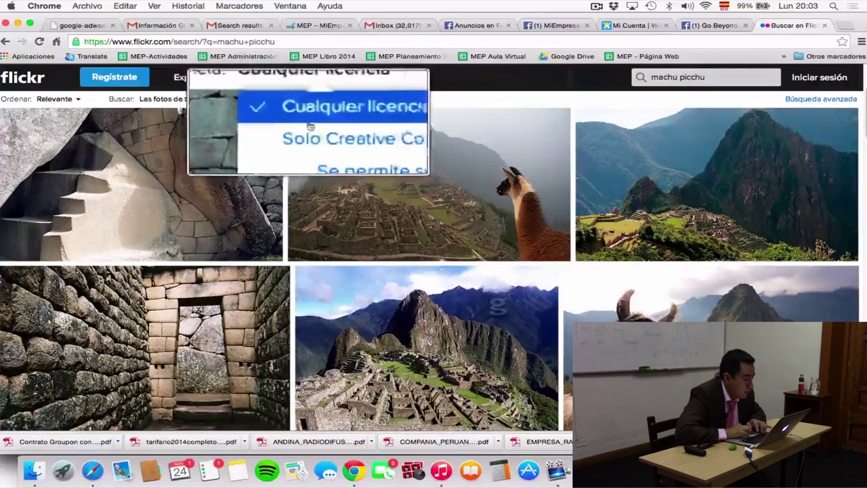
scroll(340, 145, "down", 1)
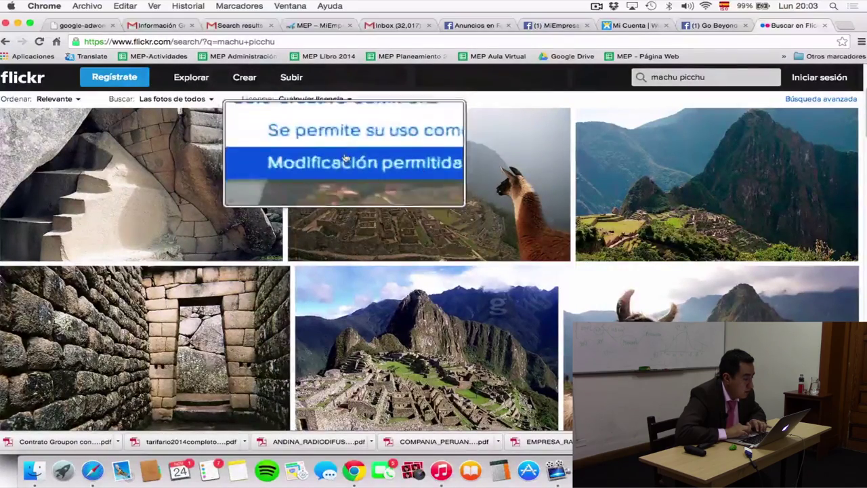
scroll(344, 139, "up", 3)
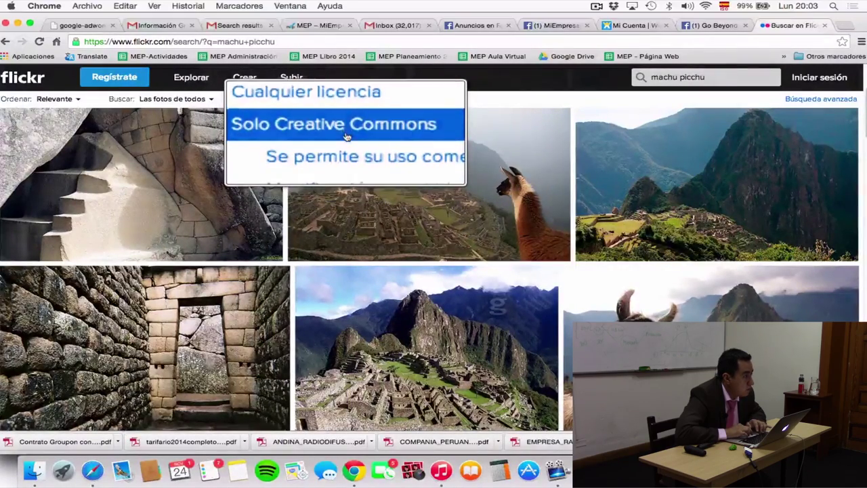
left_click(346, 137)
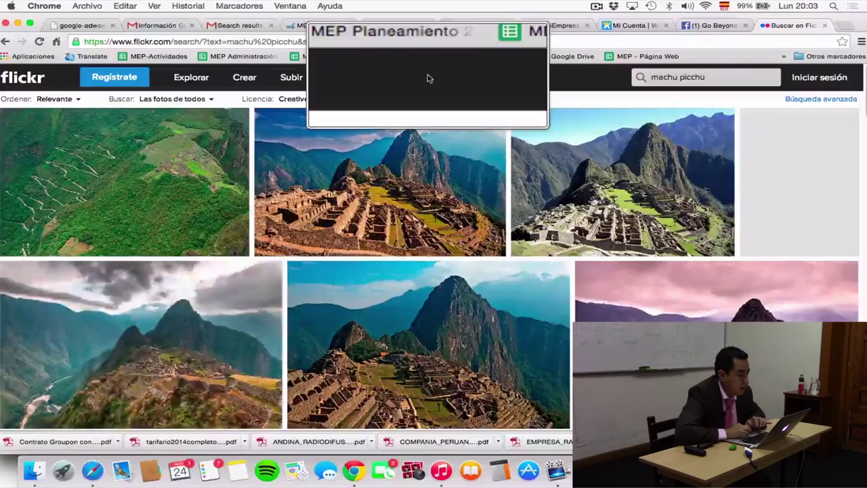
scroll(395, 183, "down", 10)
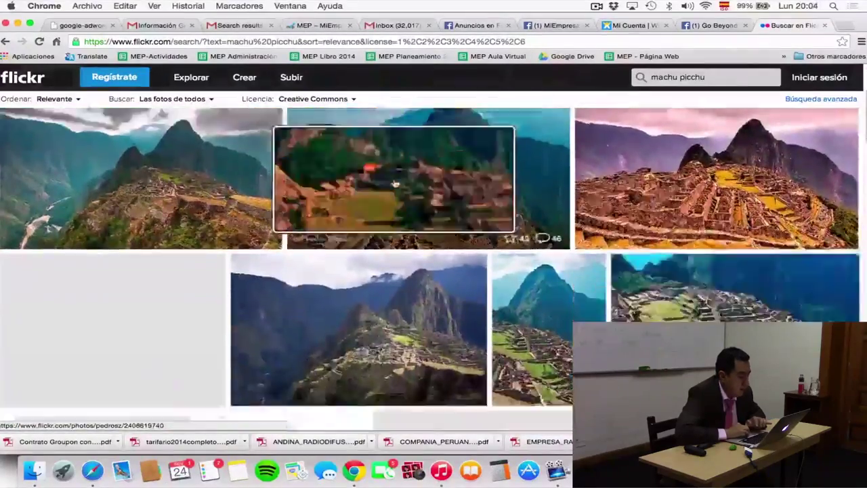
scroll(395, 183, "up", 5)
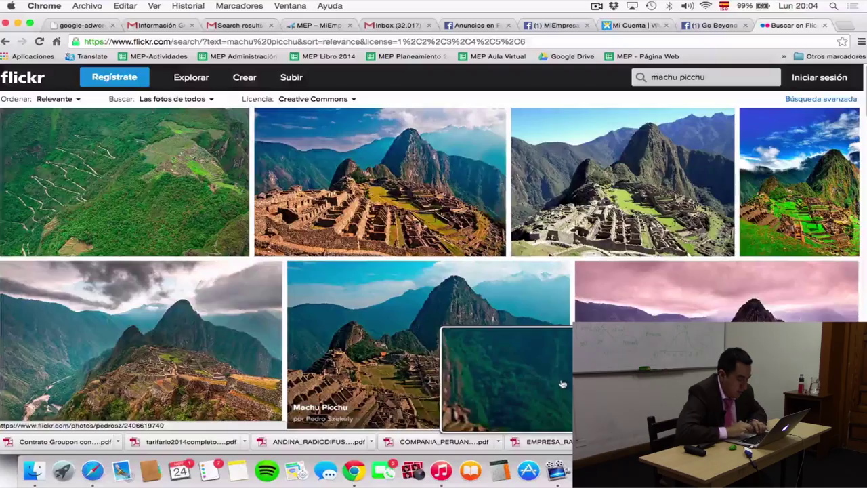
scroll(285, 271, "down", 4)
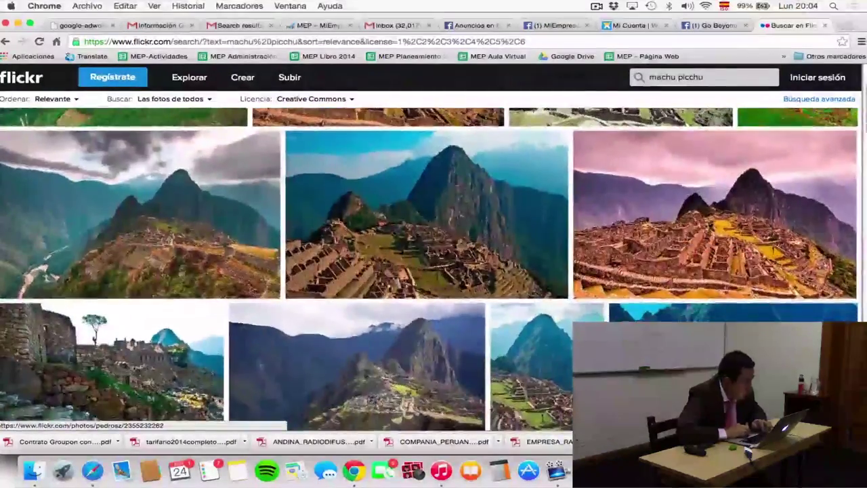
scroll(434, 270, "down", 5)
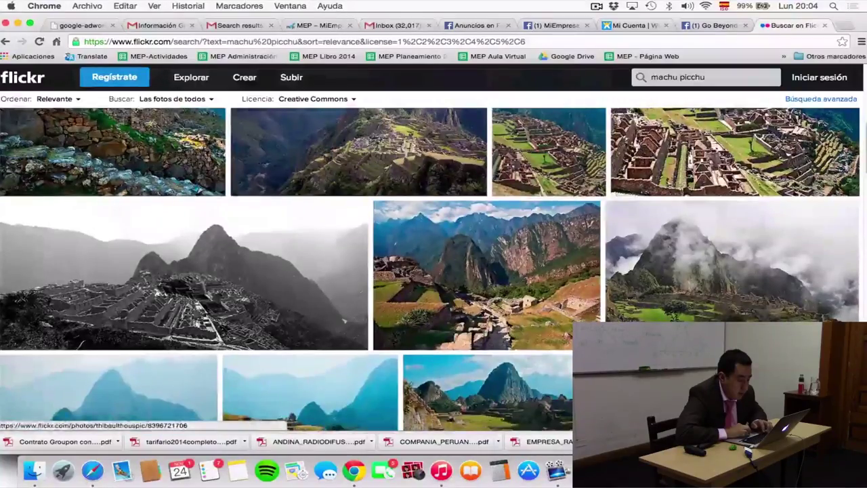
Browse the Creative Commons results and open the photo titled "Machu Picchu, Peru" on its own page
scroll(433, 271, "down", 4)
scroll(433, 271, "up", 4)
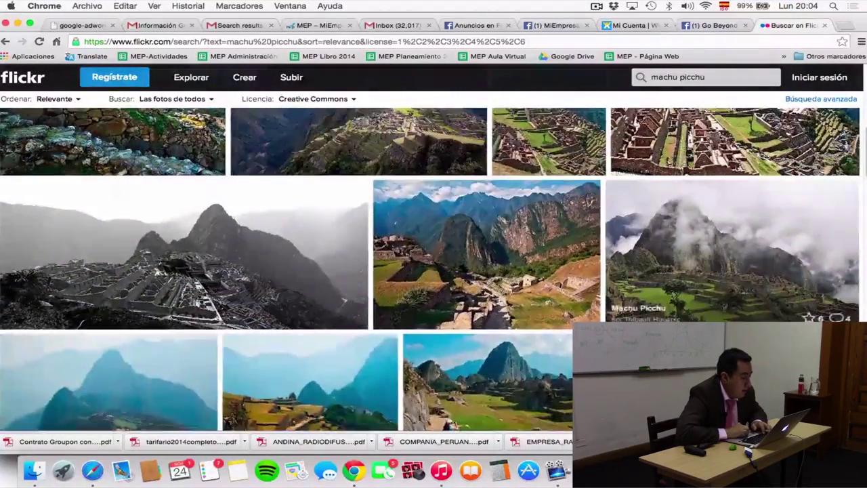
scroll(434, 271, "up", 3)
key("super+Tab")
key("super+Tab")
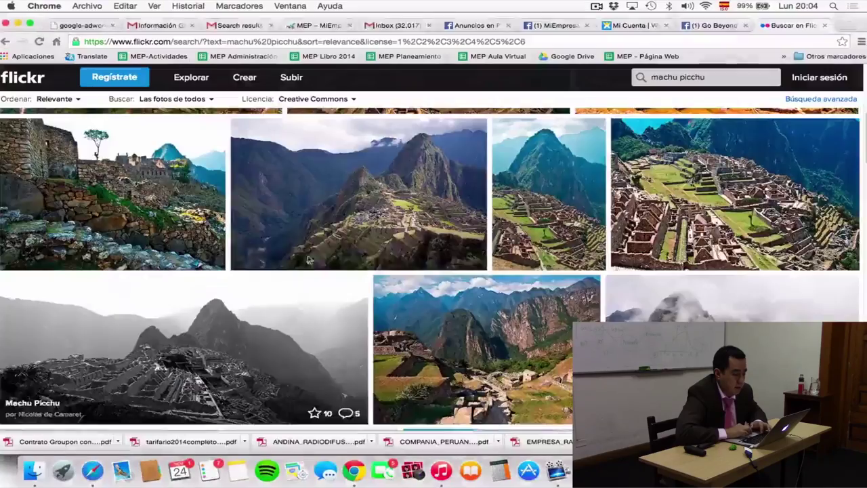
scroll(308, 259, "up", 5)
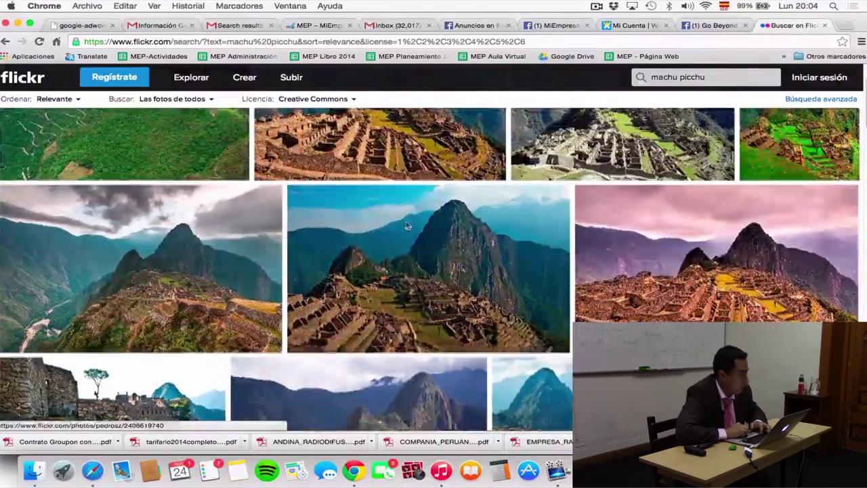
scroll(407, 226, "up", 2)
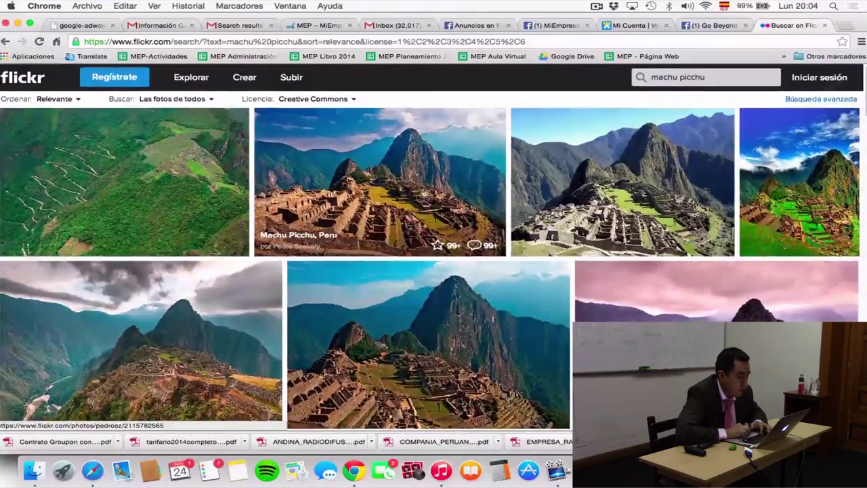
scroll(623, 182, "down", 1)
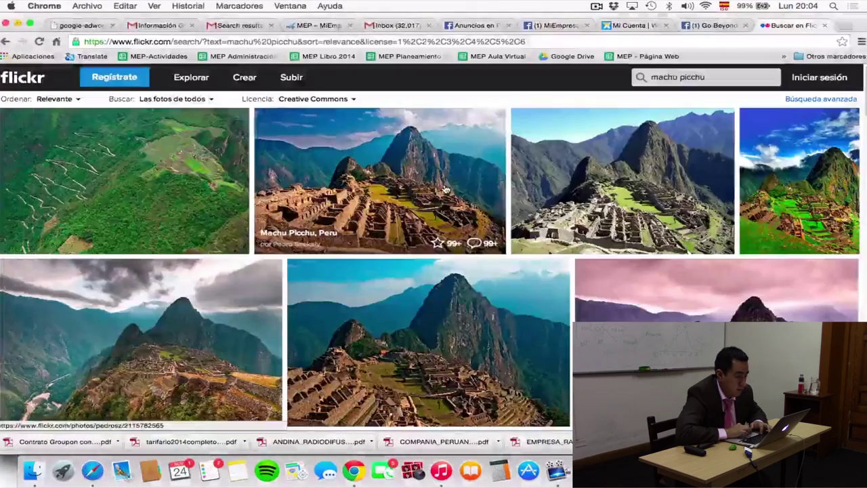
right_click(405, 175)
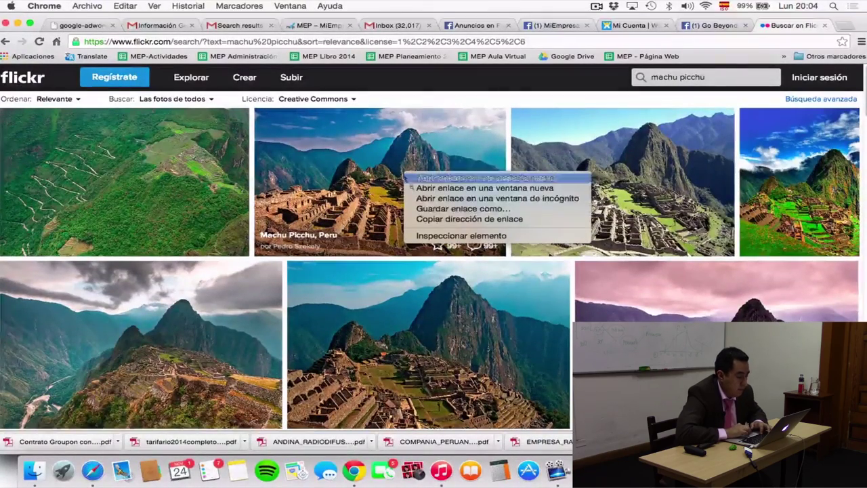
left_click(372, 190)
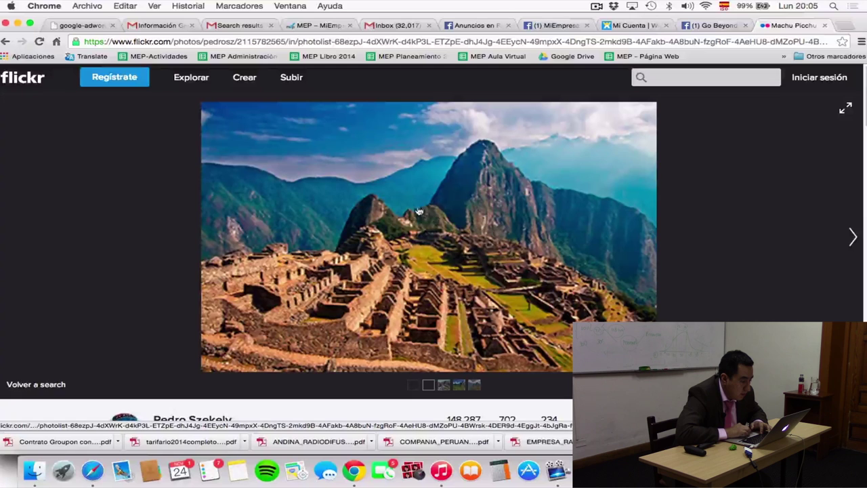
right_click(420, 211)
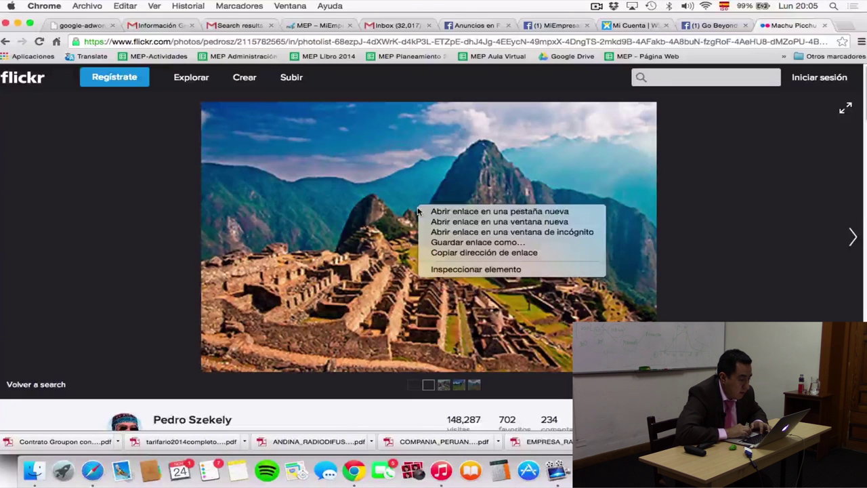
left_click(706, 192)
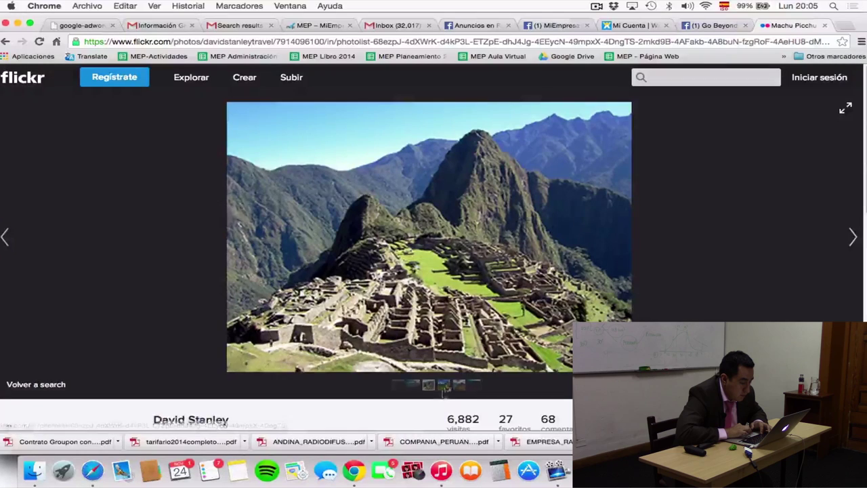
mouse_move(429, 385)
left_click(394, 386)
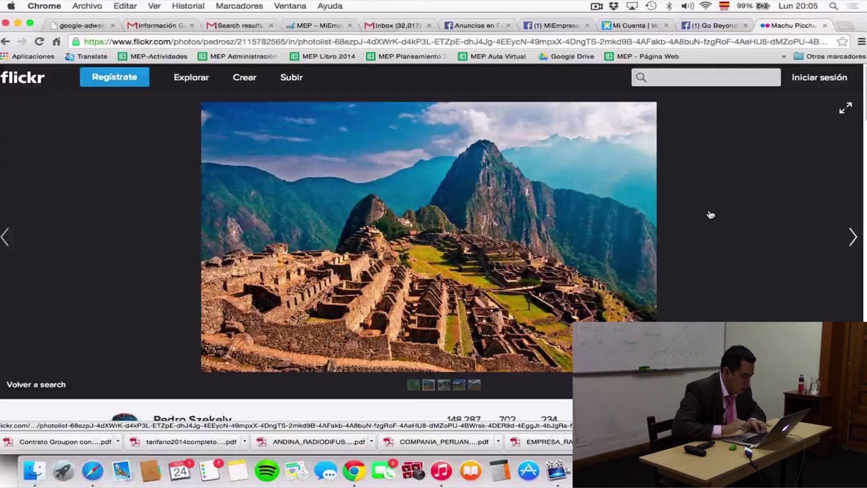
Capture the Machu Picchu photo area as a screenshot and locate the new capture file in Finder's Escritorio folder
key("super+shift+4")
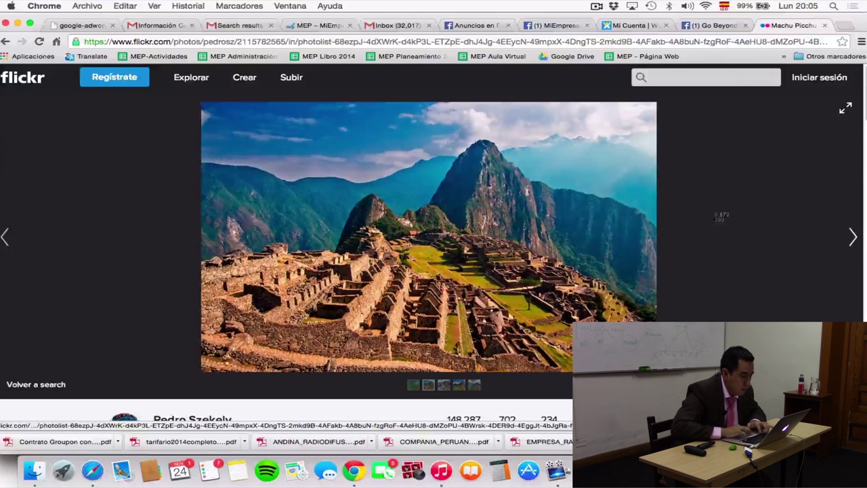
left_click_drag(205, 105, 650, 366)
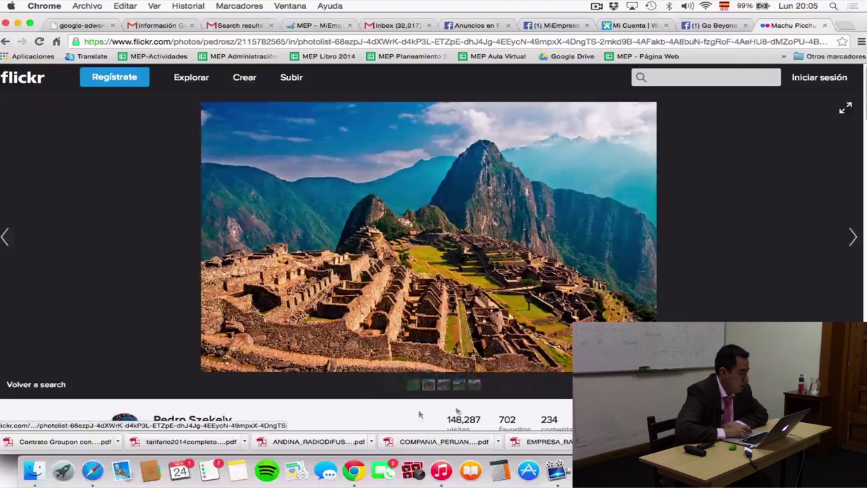
left_click(33, 471)
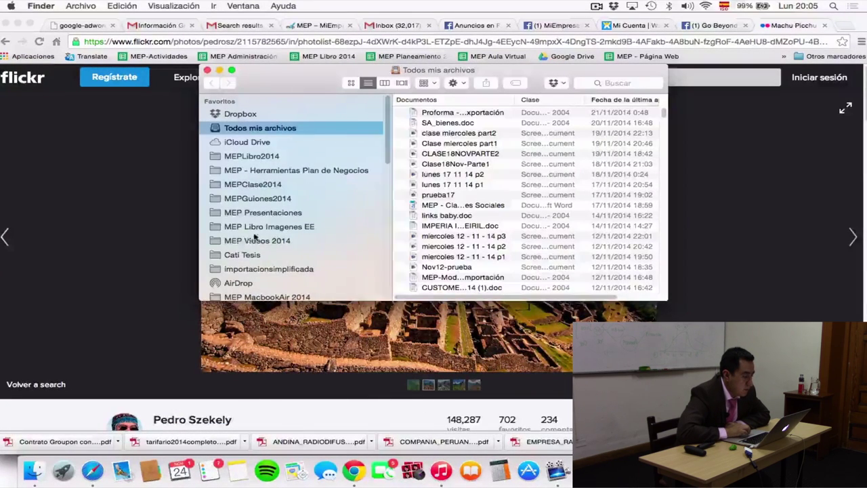
scroll(254, 235, "down", 4)
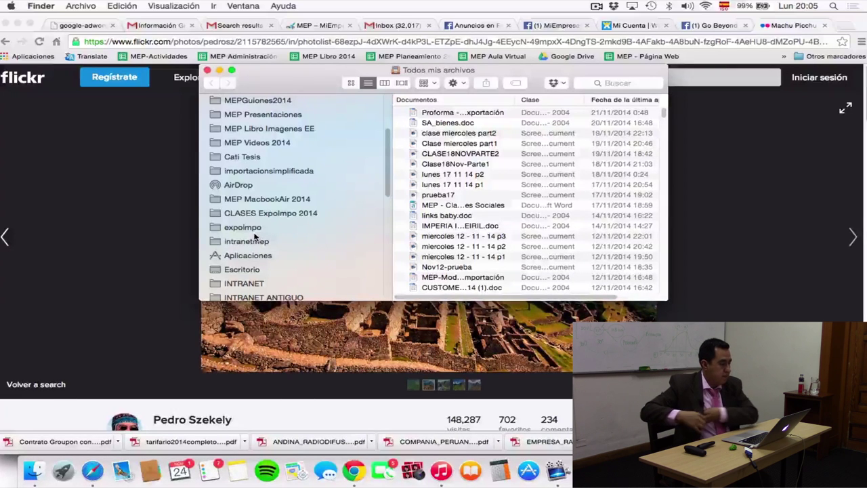
scroll(252, 241, "down", 1)
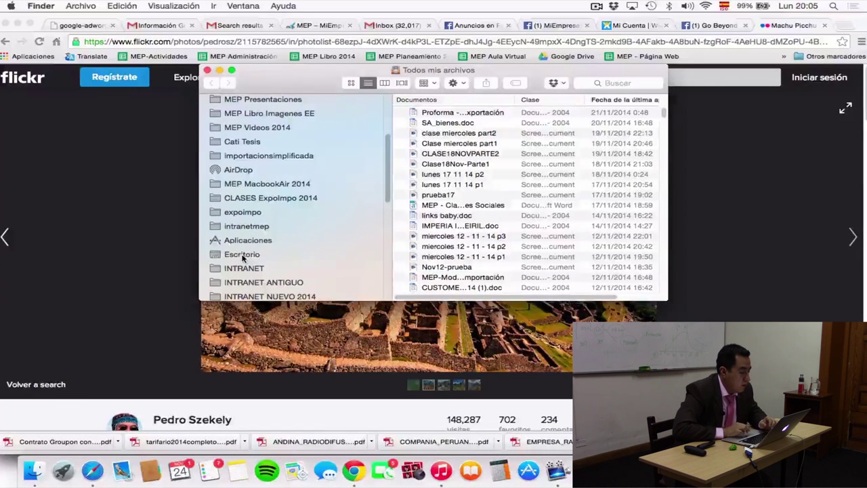
left_click(242, 255)
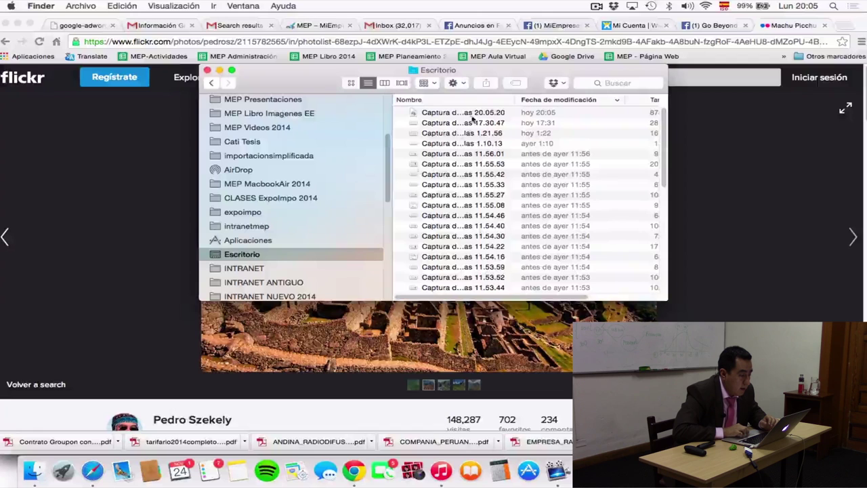
left_click(443, 112)
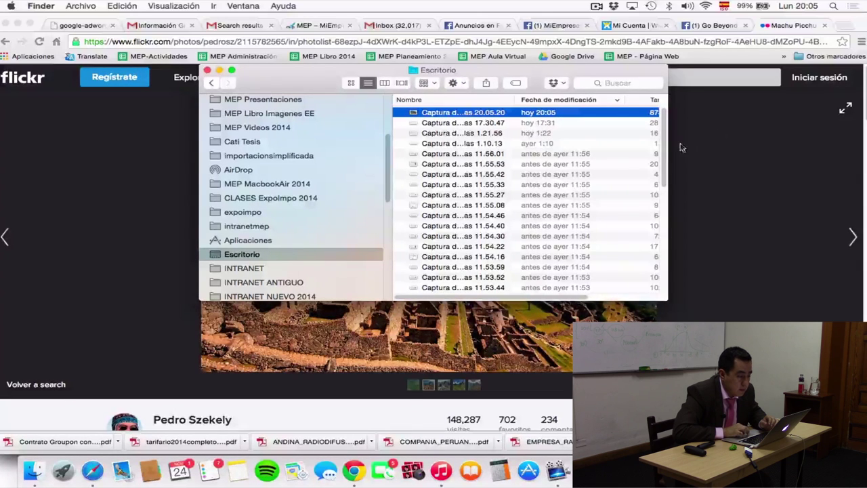
left_click(471, 115)
left_click(415, 115)
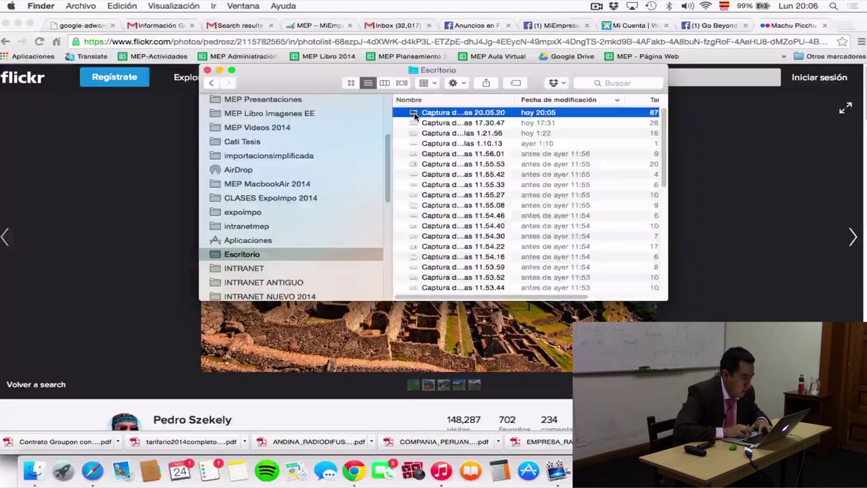
Switch to Fireworks and import the 20.05.20 screen capture from the Escritorio folder, placing it beside the logo
key("super+Tab")
key("super+Tab")
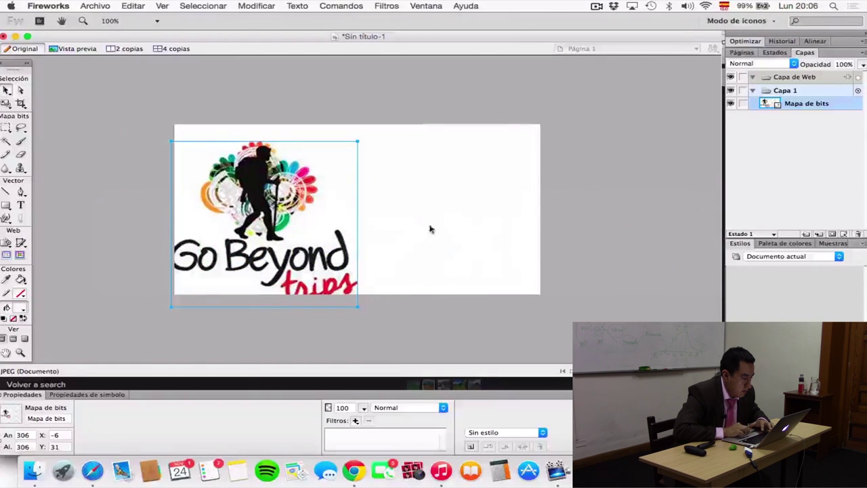
left_click(95, 6)
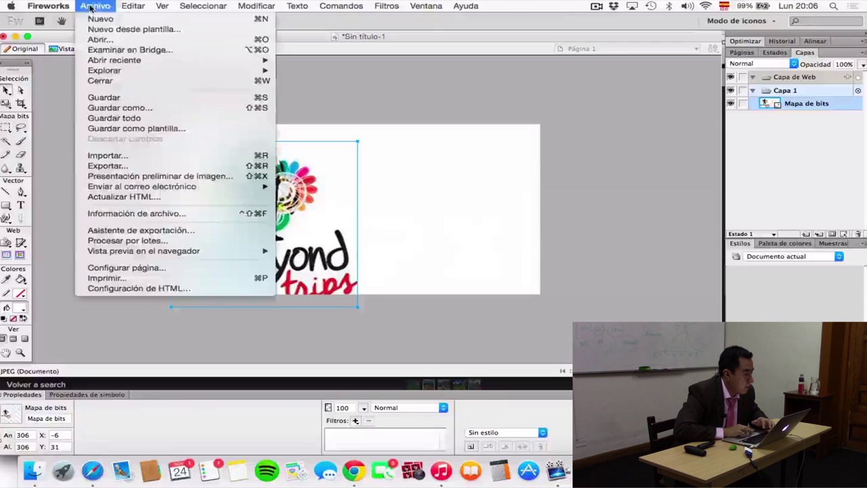
left_click(179, 155)
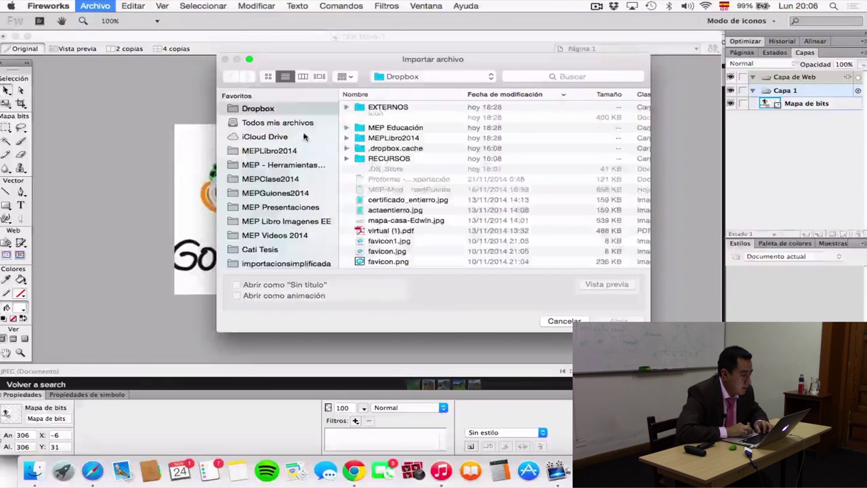
scroll(278, 169, "down", 5)
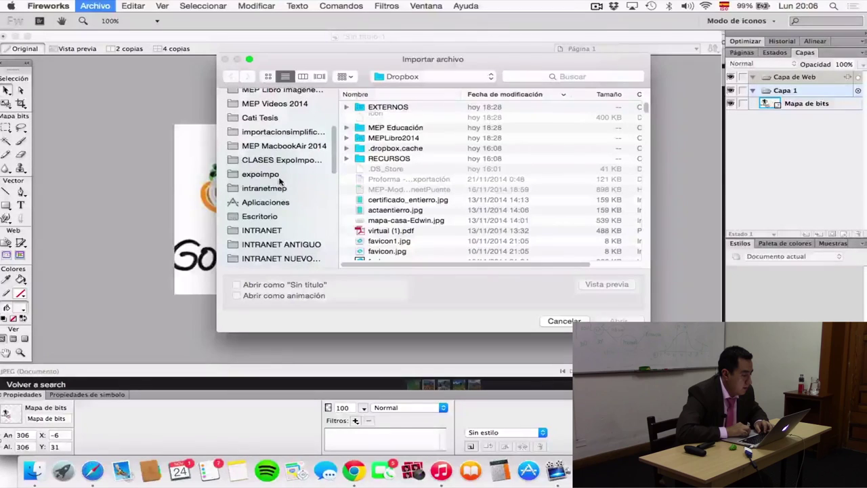
left_click(256, 216)
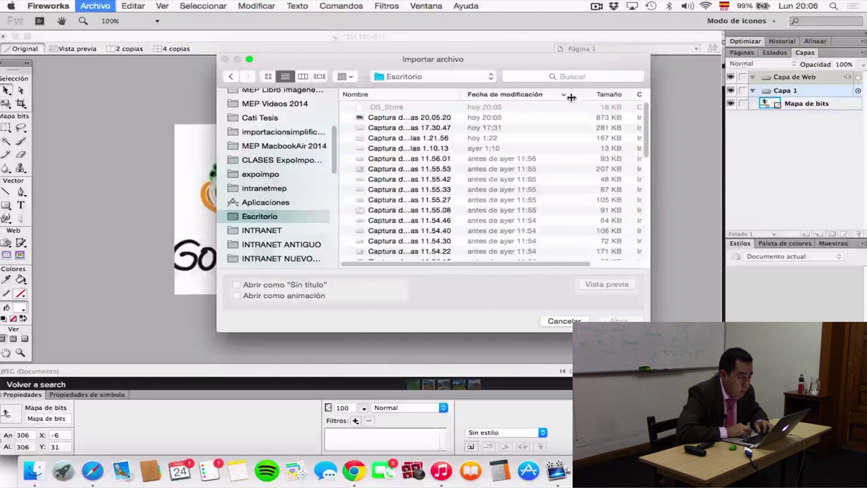
left_click(532, 96)
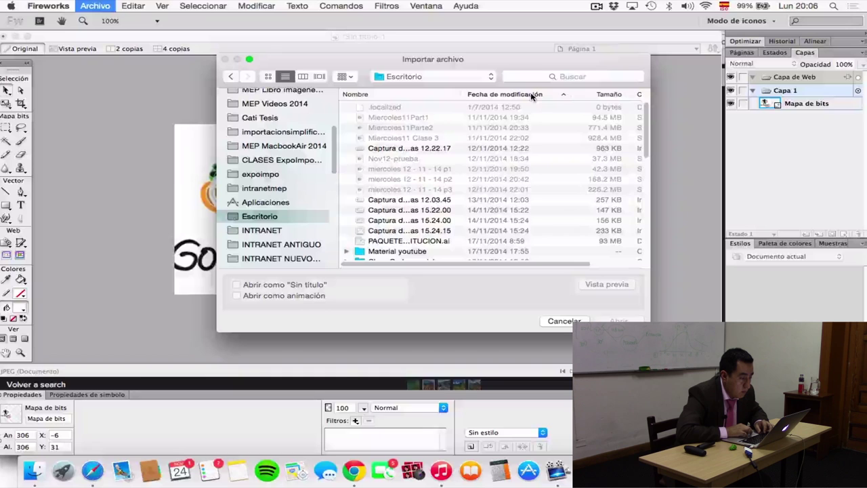
left_click(531, 95)
left_click(430, 118)
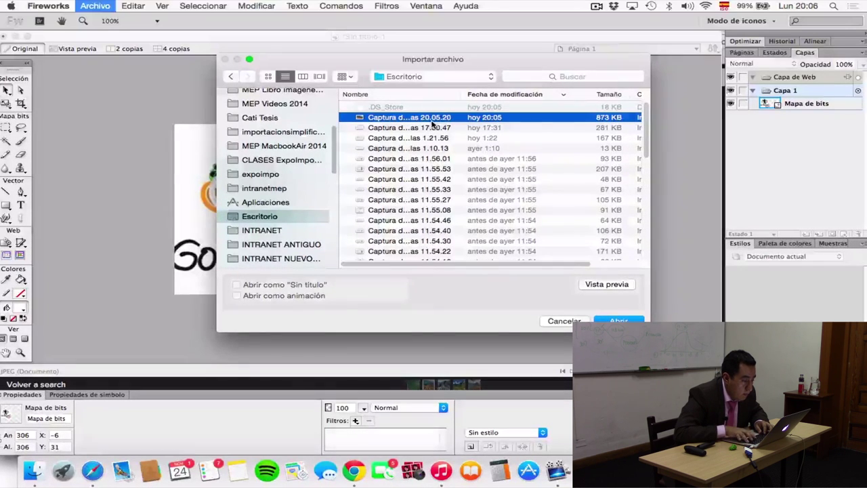
double_click(431, 122)
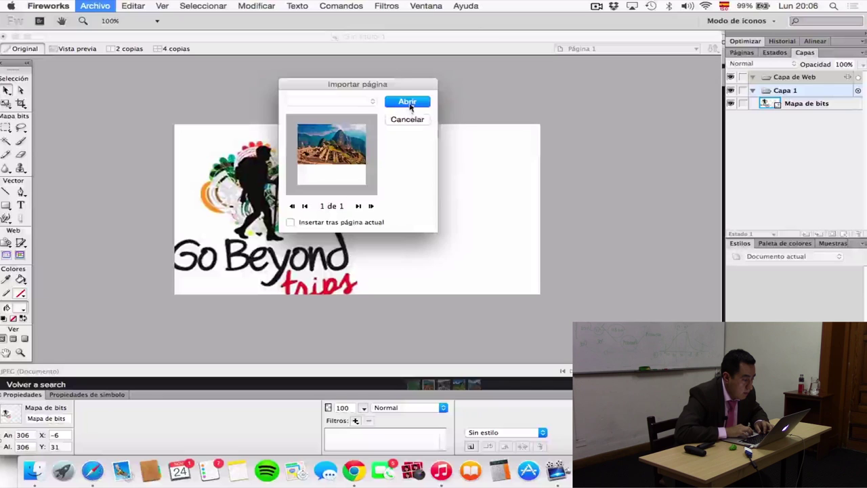
left_click(410, 102)
left_click(369, 160)
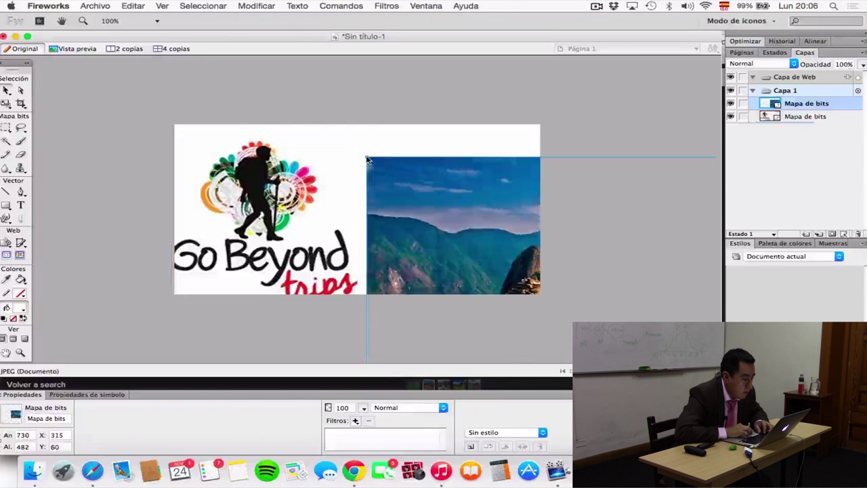
Bring the logo in front of the Machu Picchu photo and align the photo with the canvas corner at X 0, Y 0
left_click_drag(404, 180, 366, 166)
left_click(244, 210)
key("Delete")
key("ctrl+z")
left_click_drag(398, 198, 237, 182)
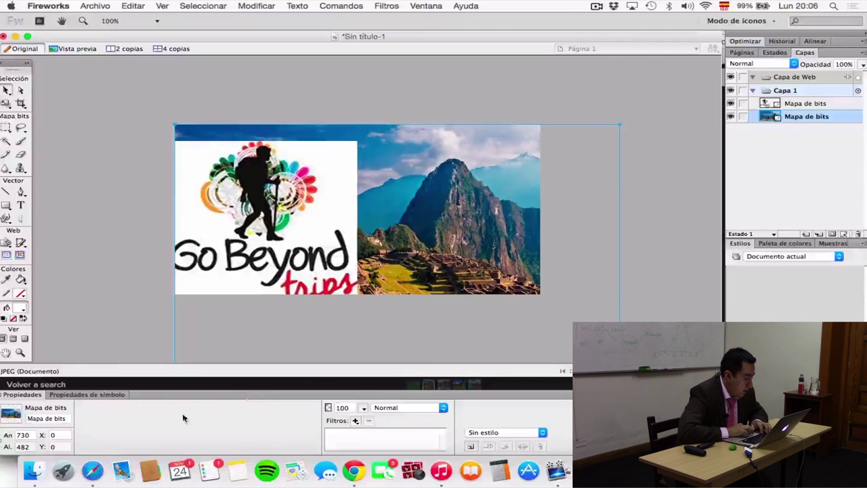
Set the Machu Picchu photo's width to 600, keeping its proportions
double_click(23, 436)
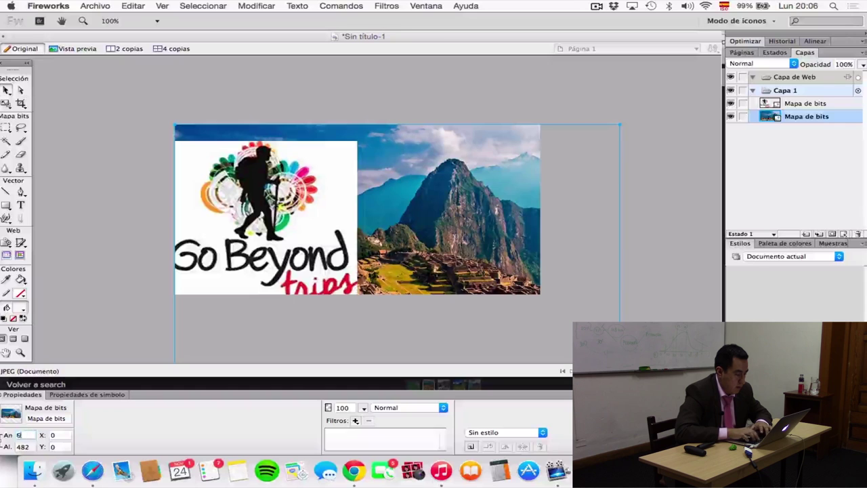
type("600")
key("Return")
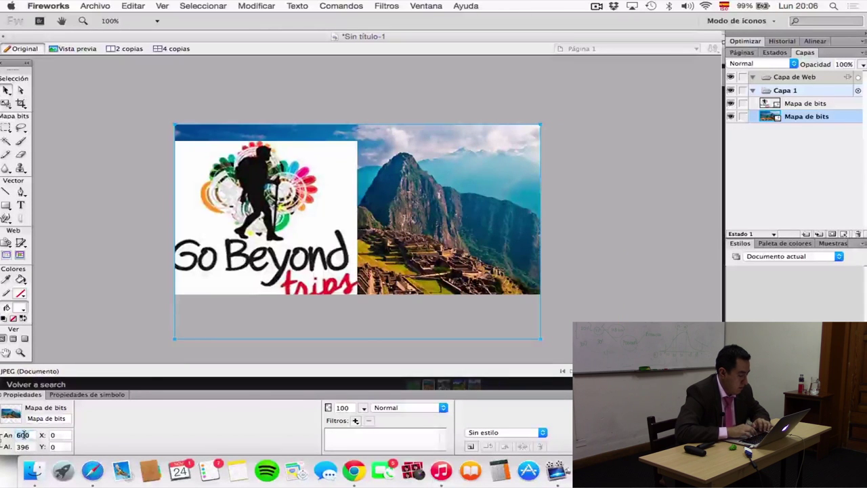
Try a width of 400 for the Machu Picchu photo and undo the change
type("400")
key("Return")
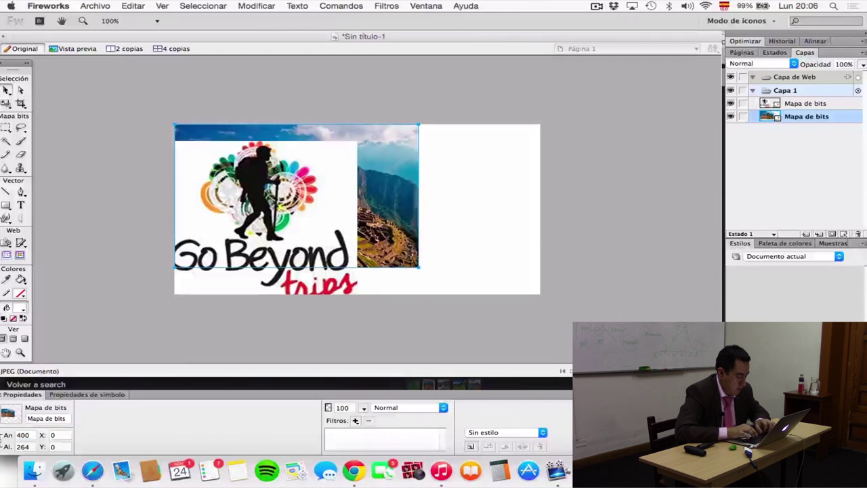
key("super+z")
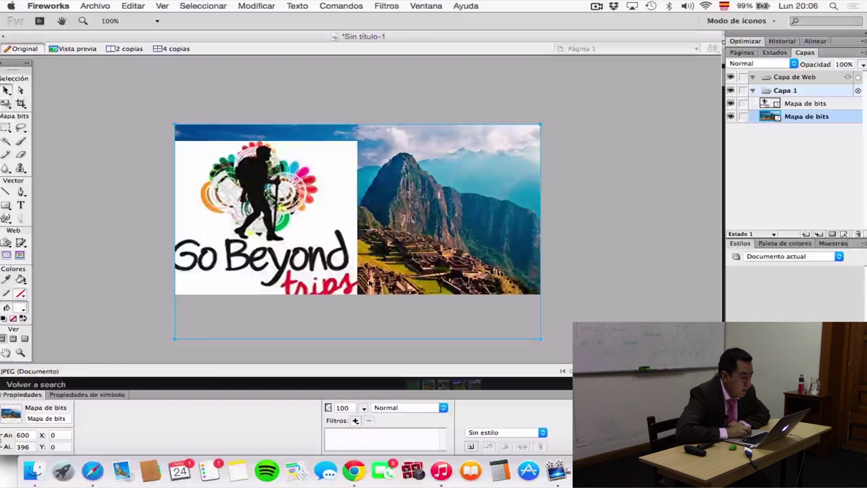
Move the photo up slightly to Y -6 and reposition the logo over it at X 0, Y 4
left_click_drag(384, 282, 383, 277)
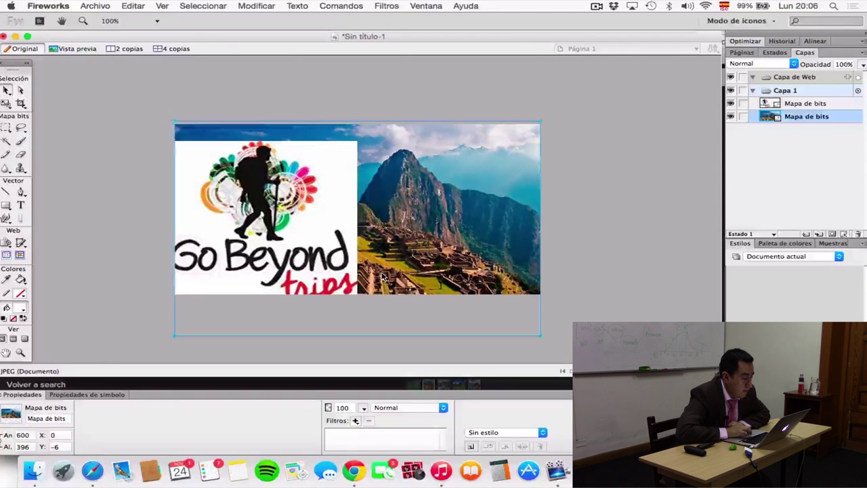
left_click(320, 249)
left_click_drag(321, 250, 319, 232)
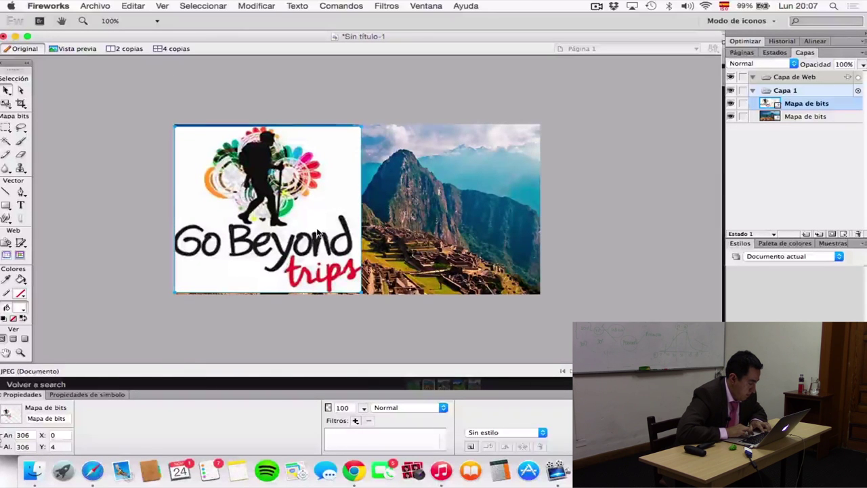
Set the logo's width to 250, keeping its proportions, and move it to X 15, Y 25
double_click(23, 434)
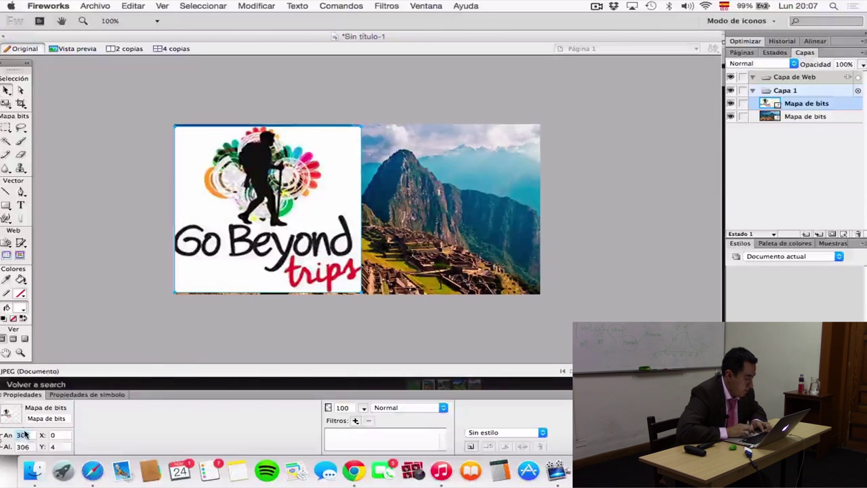
type("250")
key("Return")
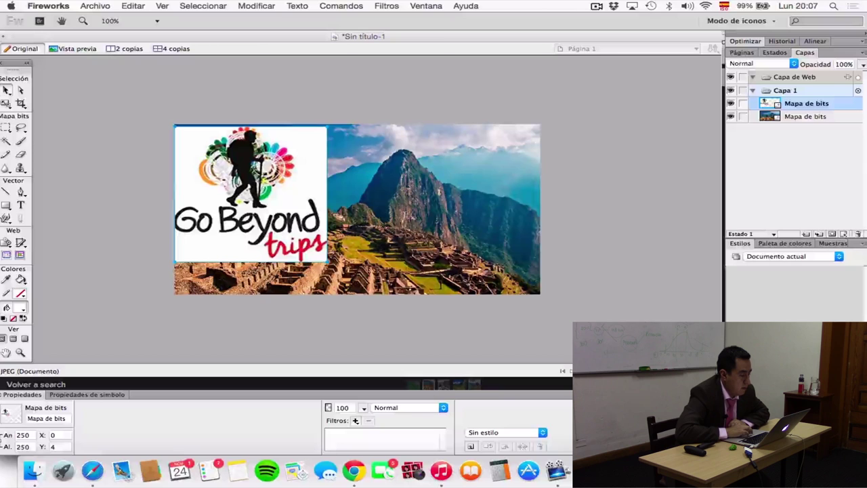
left_click_drag(202, 237, 211, 252)
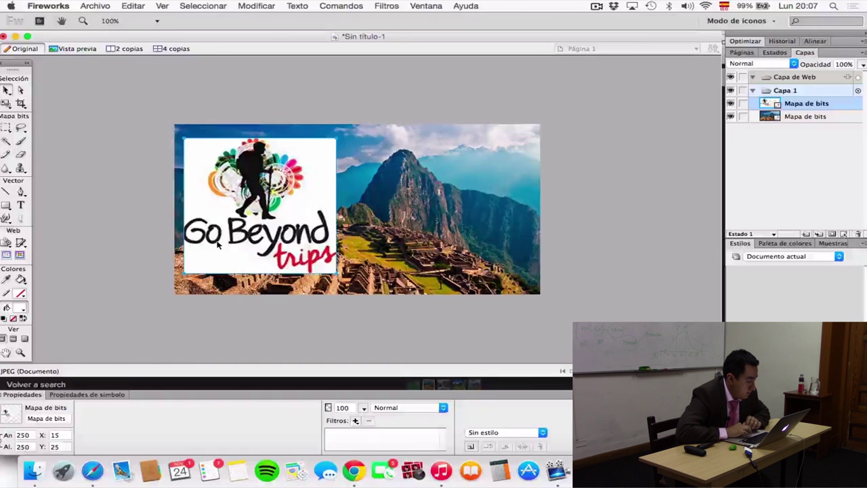
Try a width of 20 for the logo and undo the change
double_click(27, 435)
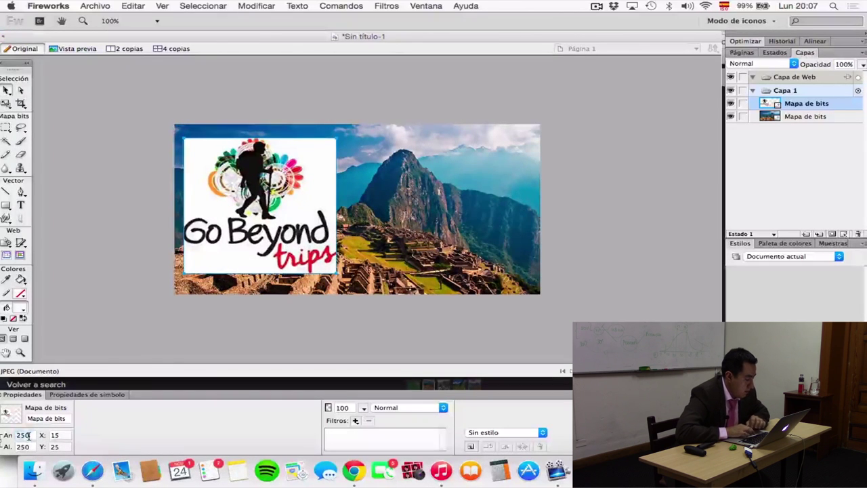
type("2")
key("Return")
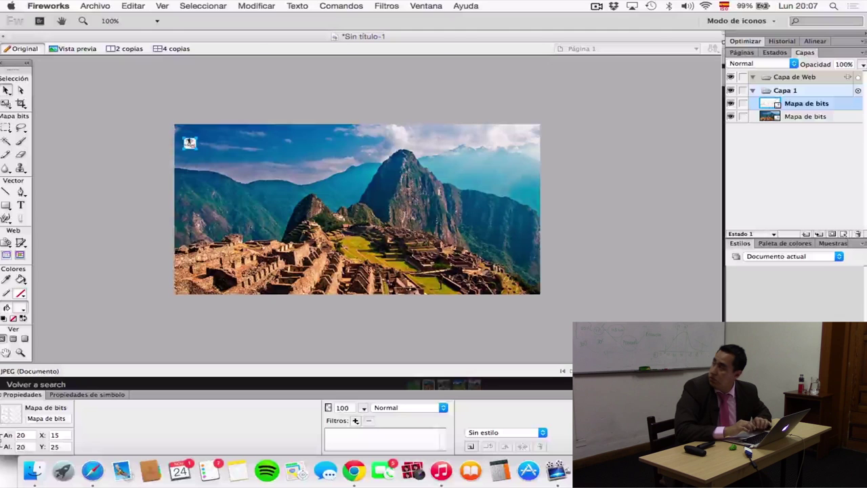
key("super+z")
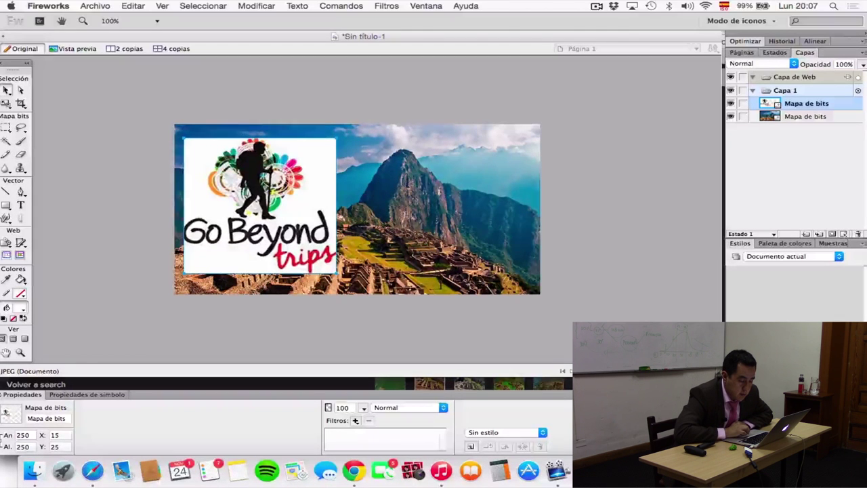
Nudge the logo slightly to X 13, Y 25 and deselect it
key("super+equal")
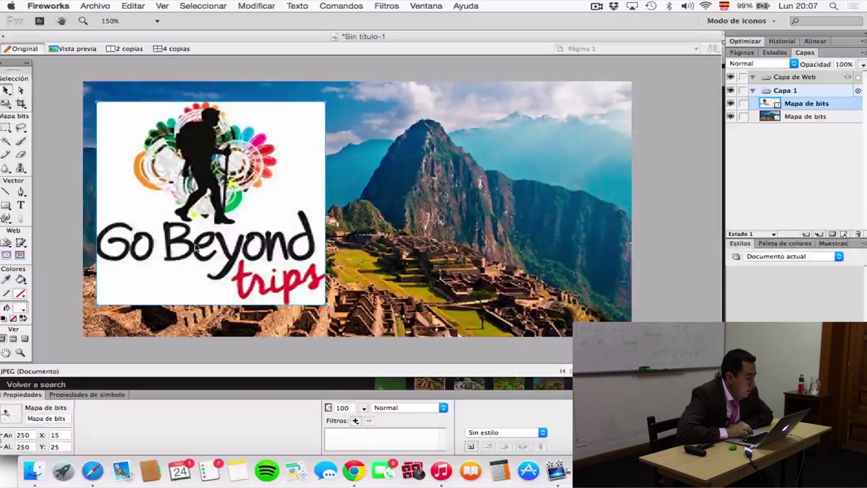
left_click_drag(197, 248, 191, 249)
key("super+z")
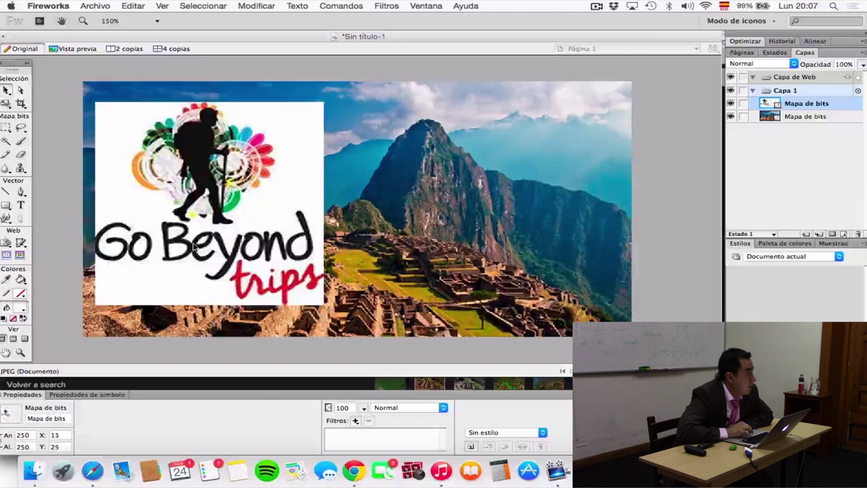
left_click(48, 236)
Add a text block about 287 wide over the ruins beside the logo, reading "Caminos del inca"
left_click(20, 205)
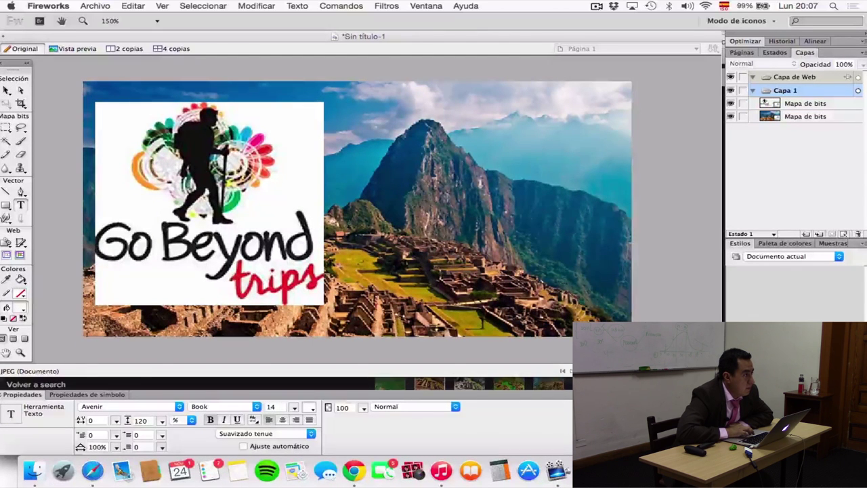
left_click_drag(347, 217, 608, 300)
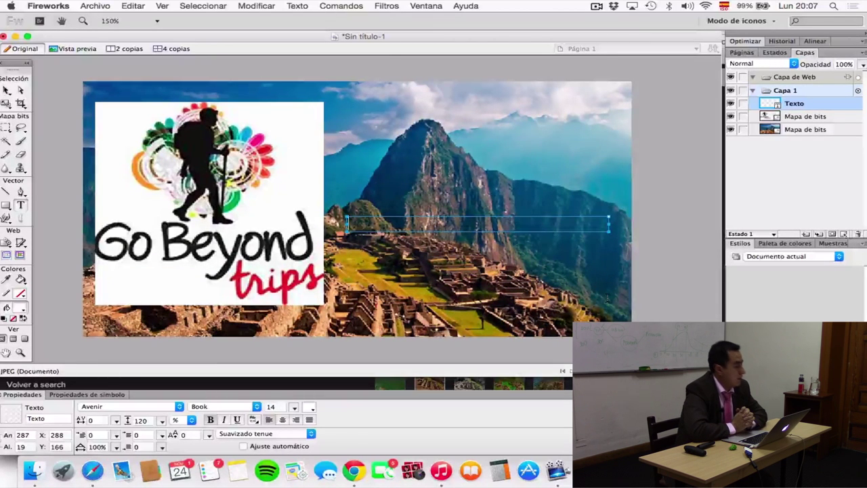
type("Caminos del inca")
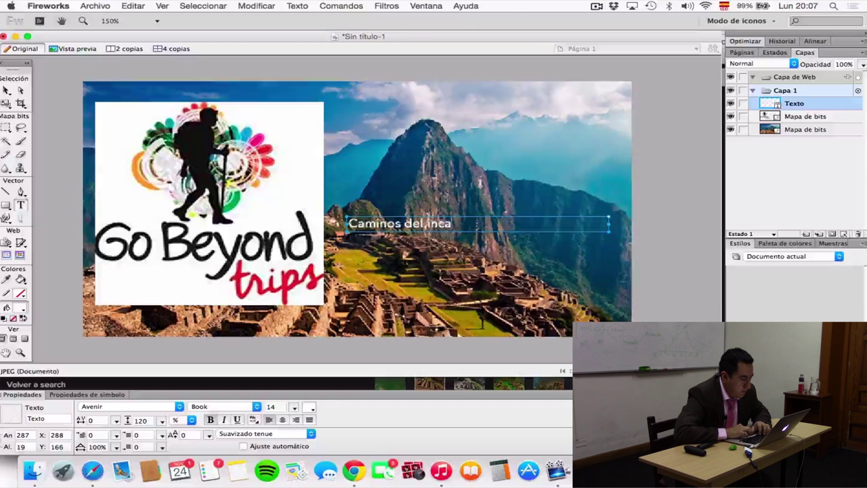
Set the font size of the "Caminos del inca" text to 40
left_click_drag(447, 224, 347, 223)
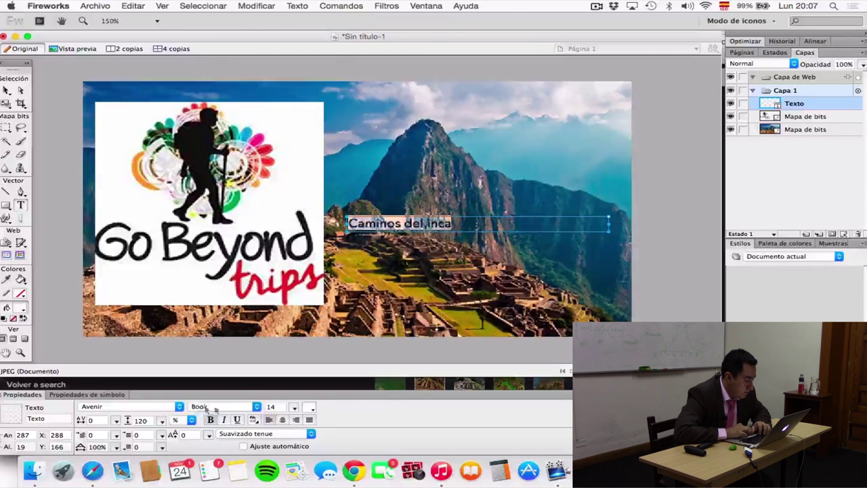
double_click(281, 405)
type("40")
key("Return")
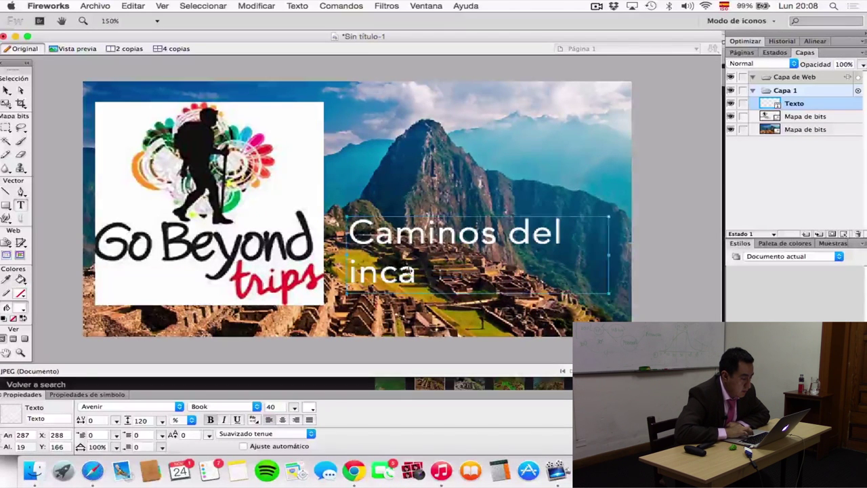
Centre the "Caminos del inca" text, set its Avenir font style to Black and turn off the extra bold
double_click(355, 232)
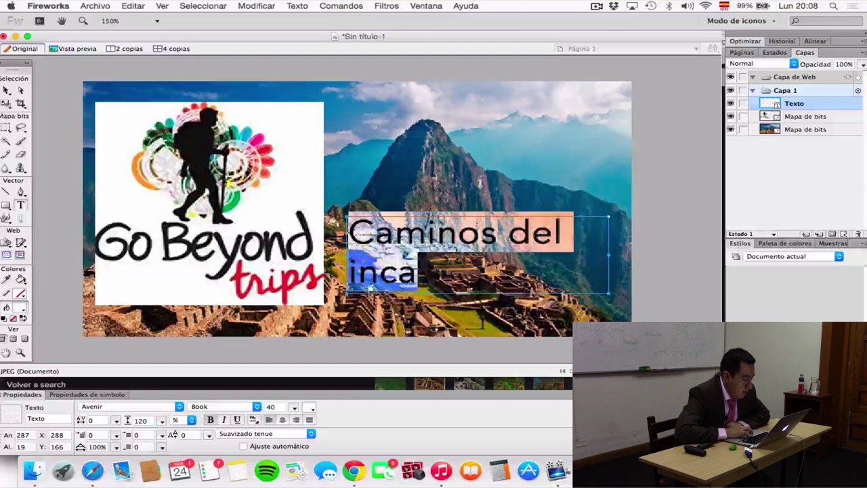
left_click(282, 419)
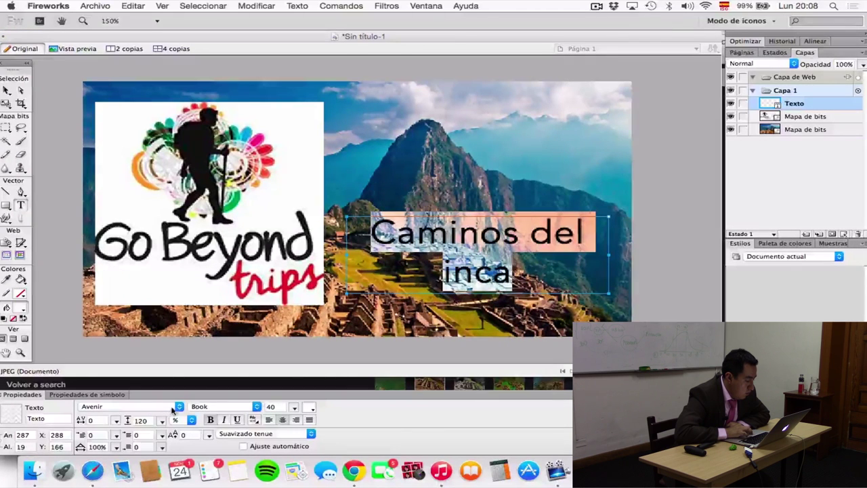
left_click(195, 407)
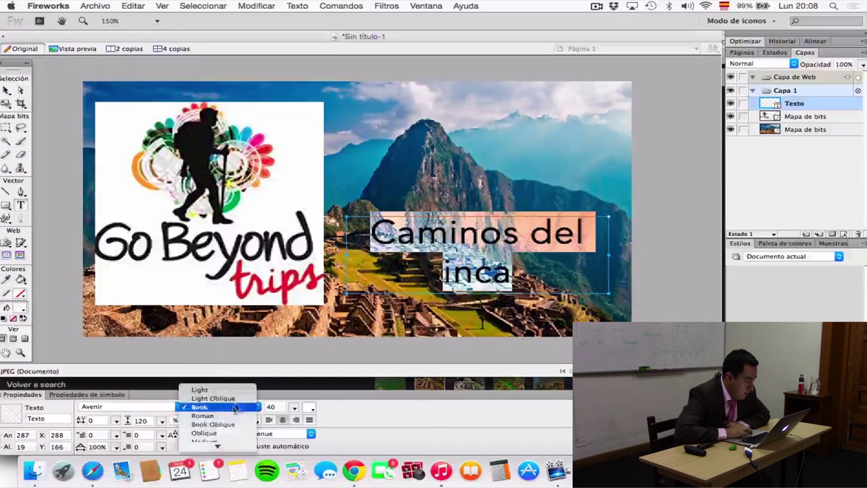
scroll(231, 411, "down", 2)
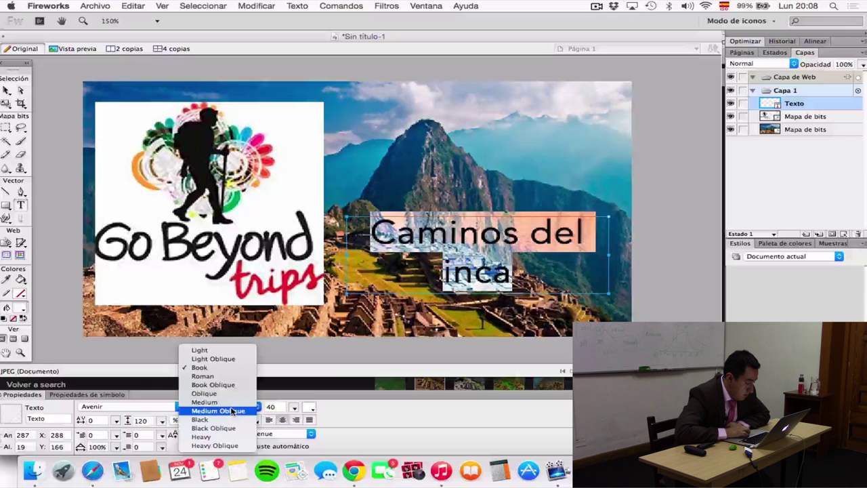
left_click(229, 419)
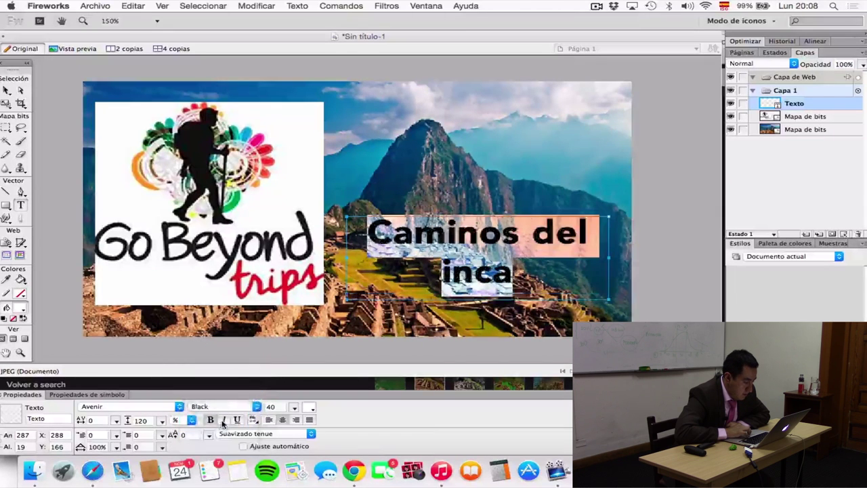
left_click(210, 419)
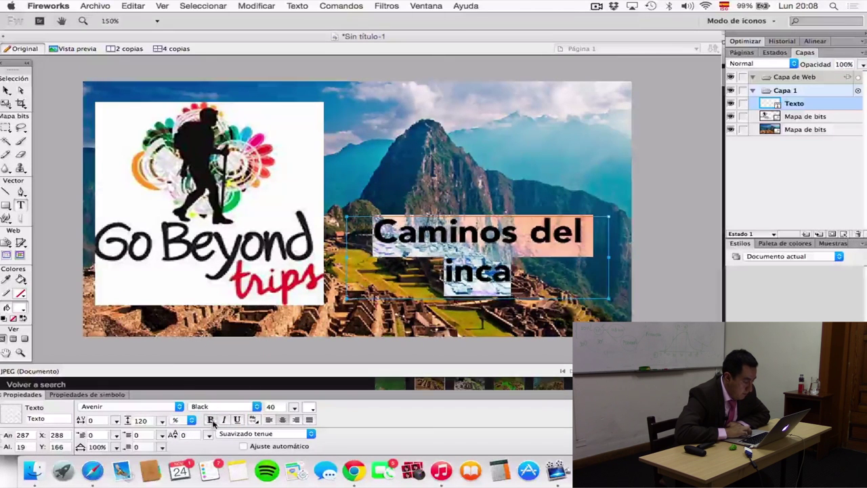
Enlarge the "Caminos del inca" text to size 50 and move it slightly to X 284, Y 162
double_click(270, 406)
type("50")
key("Return")
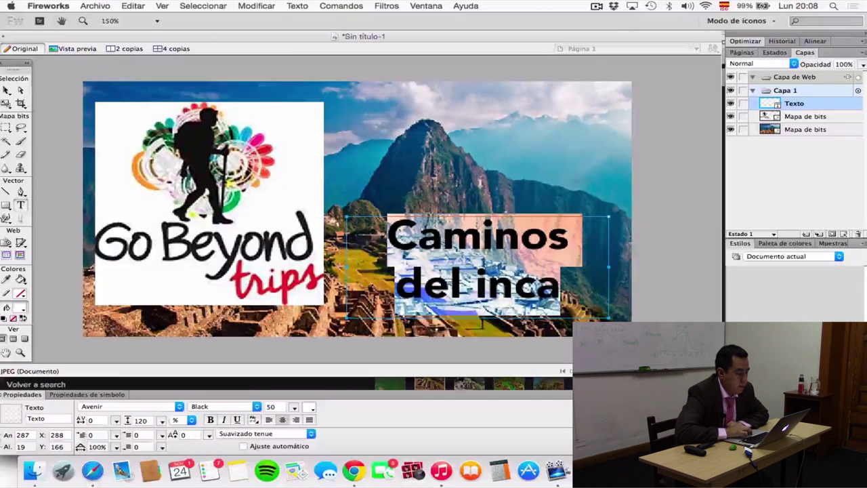
left_click(642, 264)
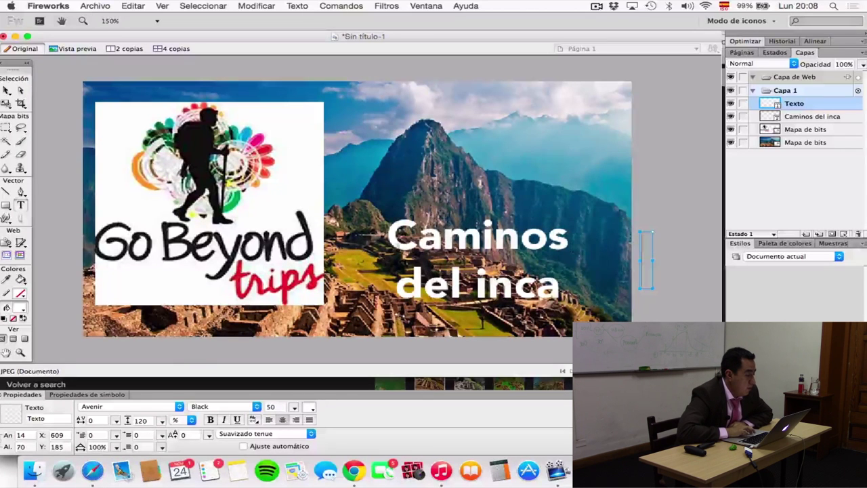
left_click(8, 94)
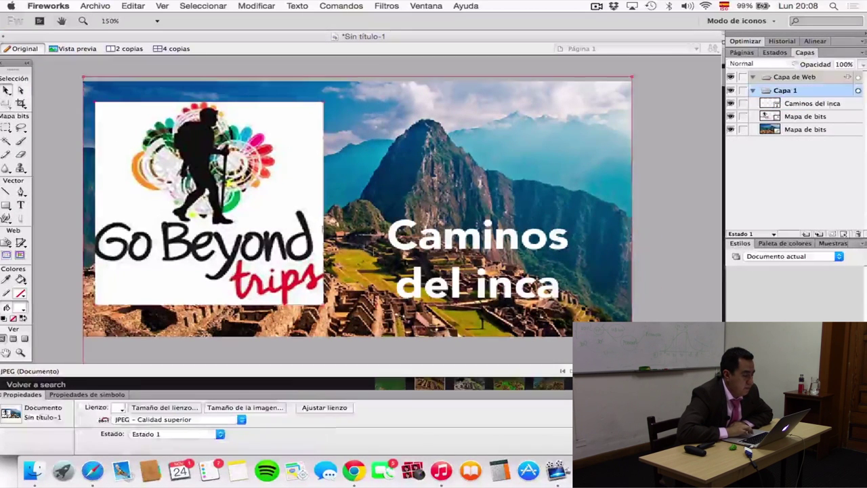
left_click_drag(474, 257, 470, 252)
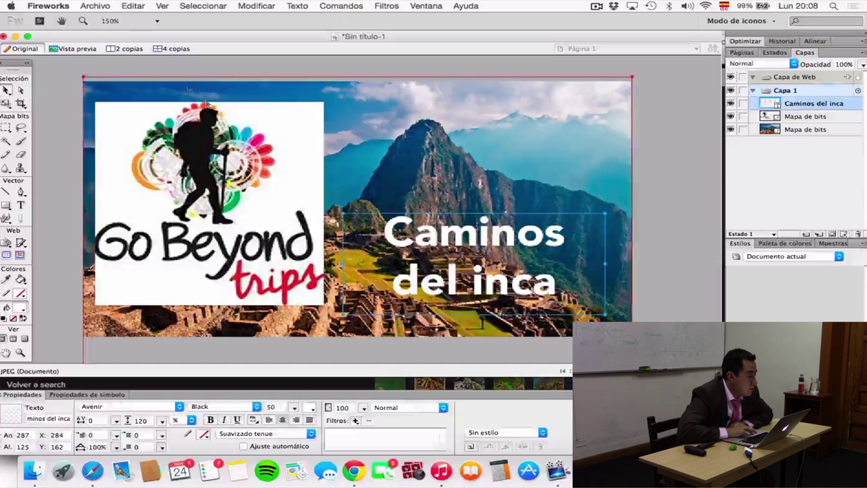
Save the design in the Dropbox folder as a Fireworks PNG named gobeyondtrip_facebook
left_click(96, 6)
left_click(136, 109)
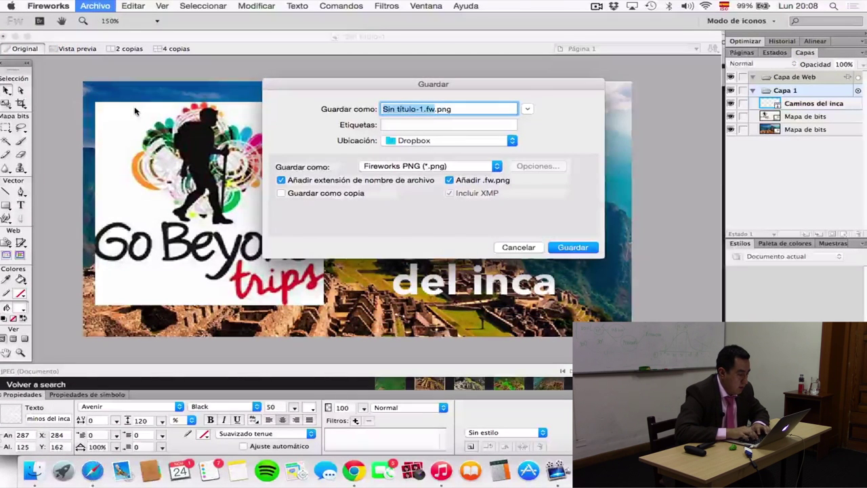
type("og")
key("BackSpace")
key("BackSpace")
type("gobeyondt")
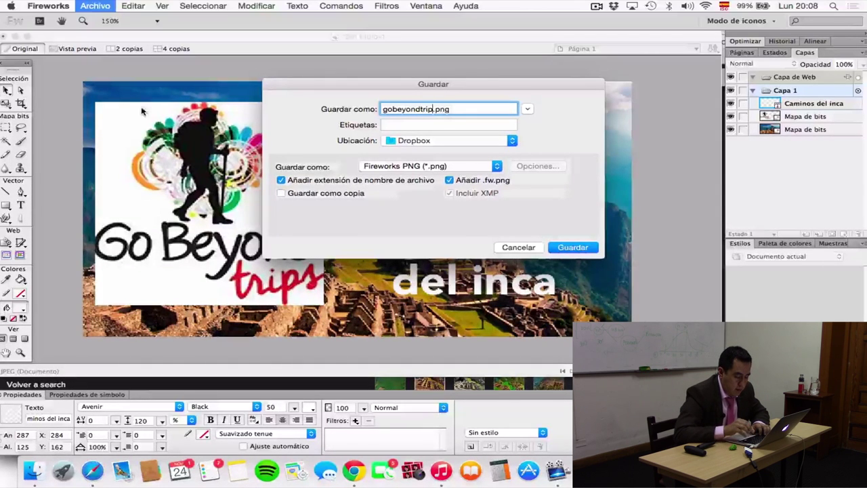
type("rip_facebook")
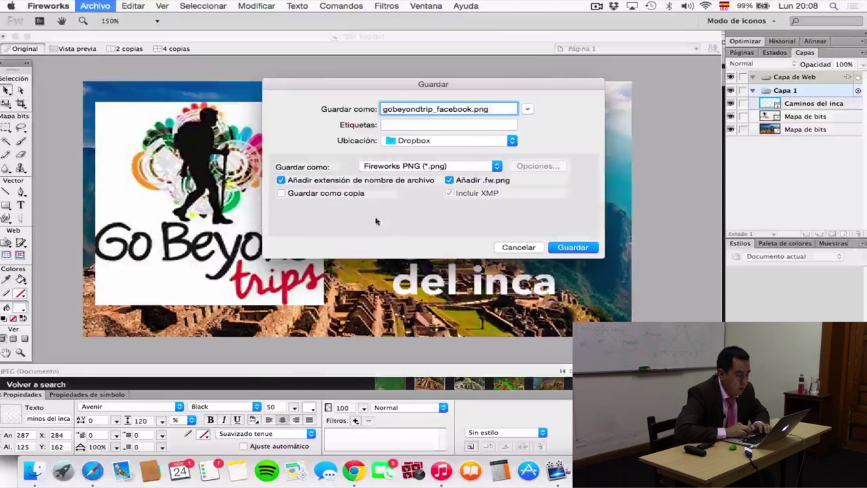
left_click(568, 247)
Switch to Chrome and bring up the Facebook ad creation page
key("super+Tab")
key("super+Tab")
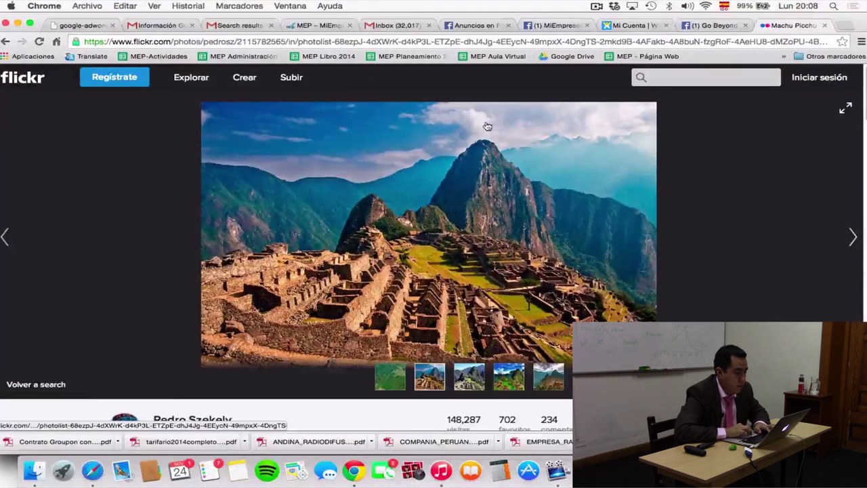
left_click(552, 26)
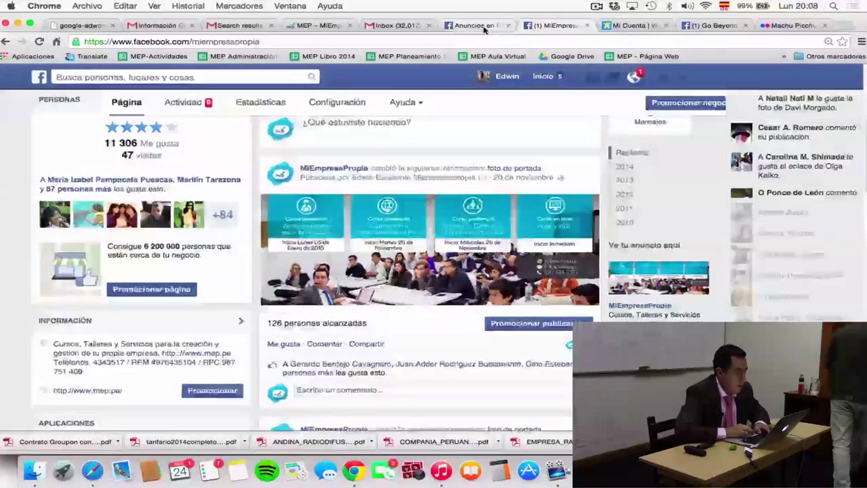
left_click(488, 27)
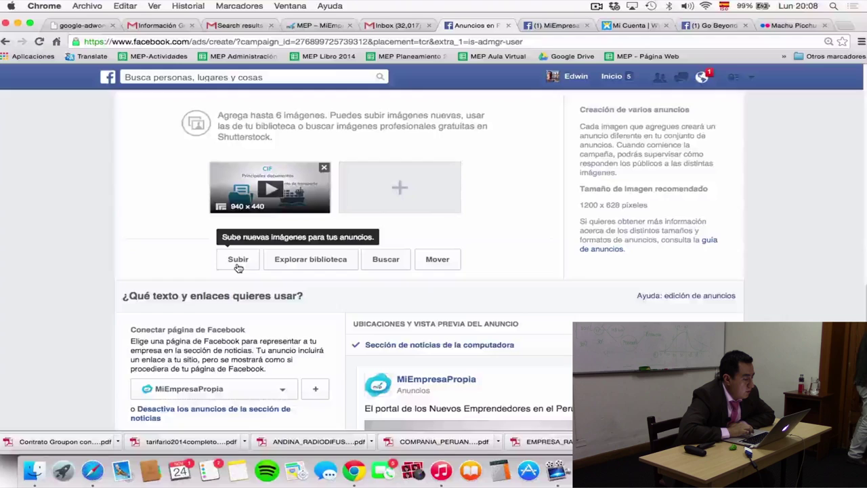
Upload gobeyondtrip_facebook.png from the Dropbox folder as an ad image and remove the existing 940 x 440 image
left_click(238, 260)
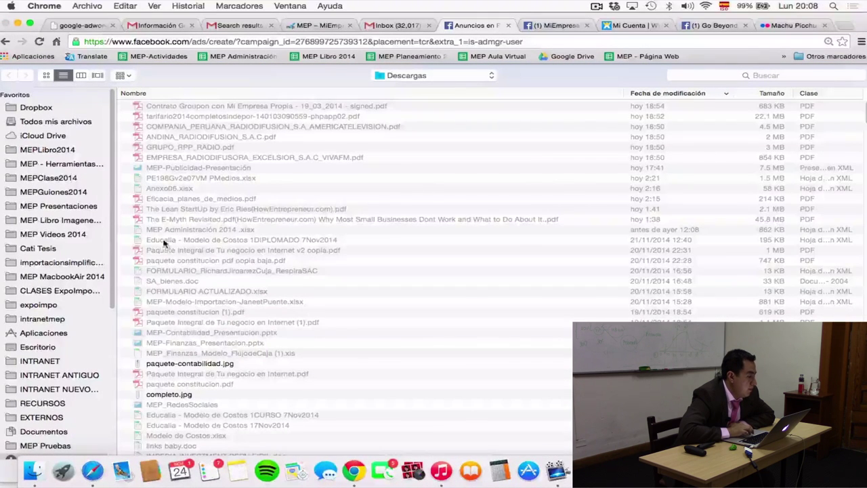
scroll(72, 276, "down", 1)
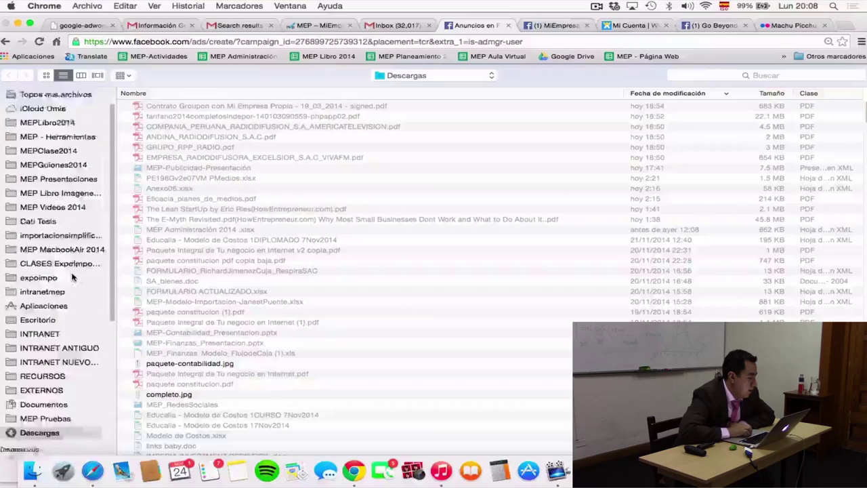
scroll(72, 276, "down", 5)
scroll(73, 277, "up", 6)
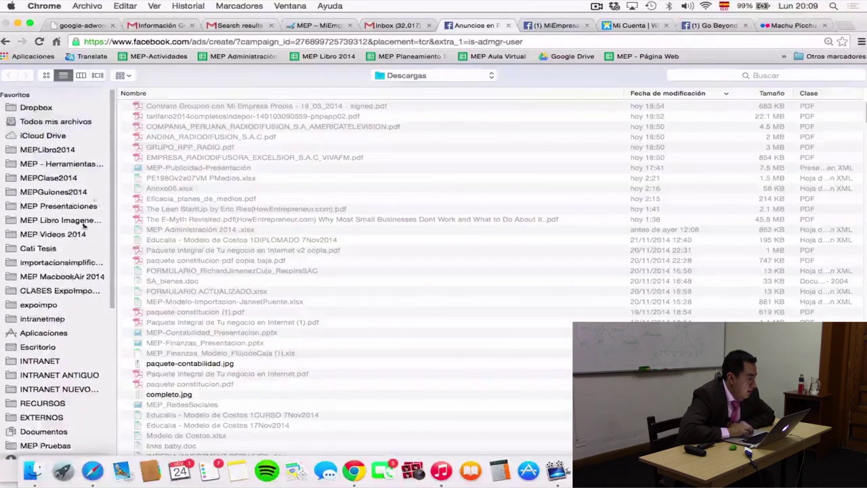
left_click(42, 108)
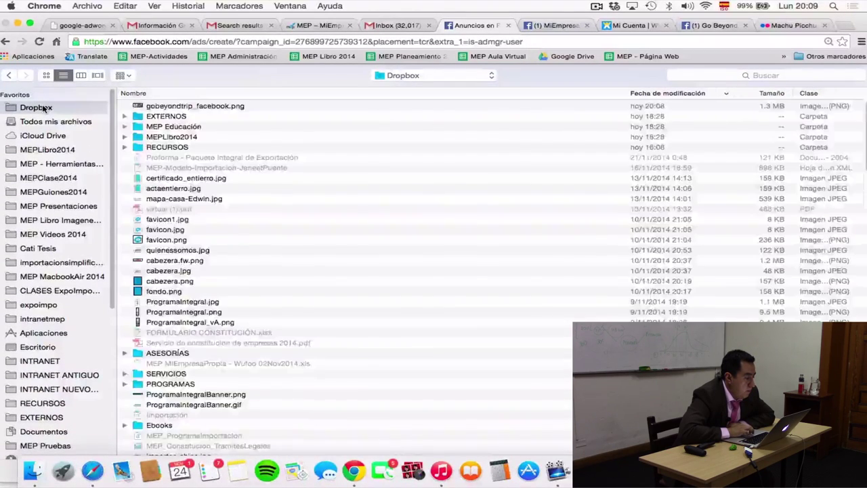
left_click(168, 108)
double_click(168, 106)
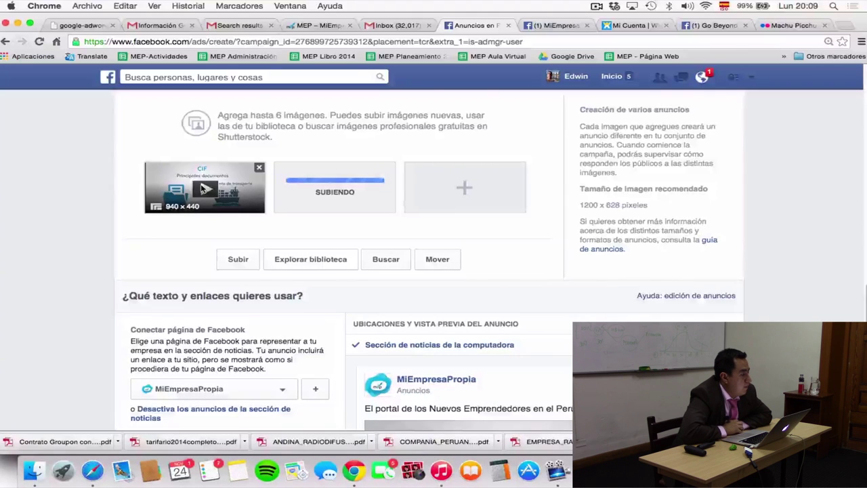
left_click(258, 169)
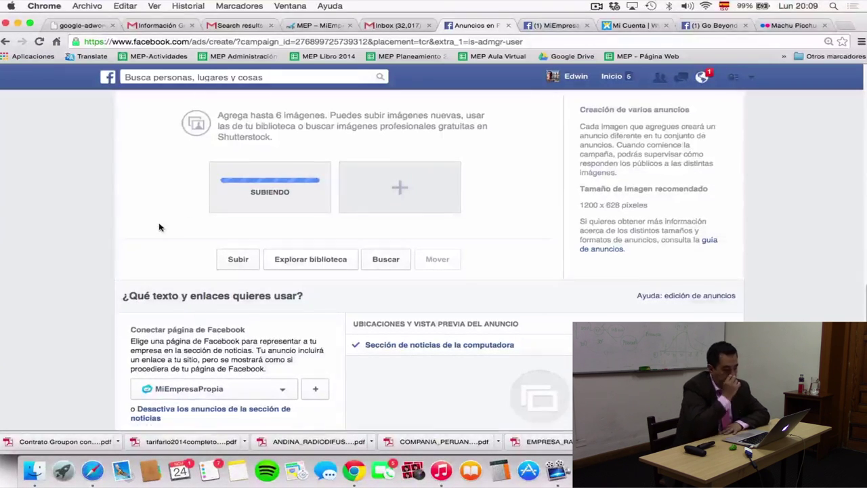
Review the title and text entered for the ad in the text and links section
scroll(159, 227, "down", 5)
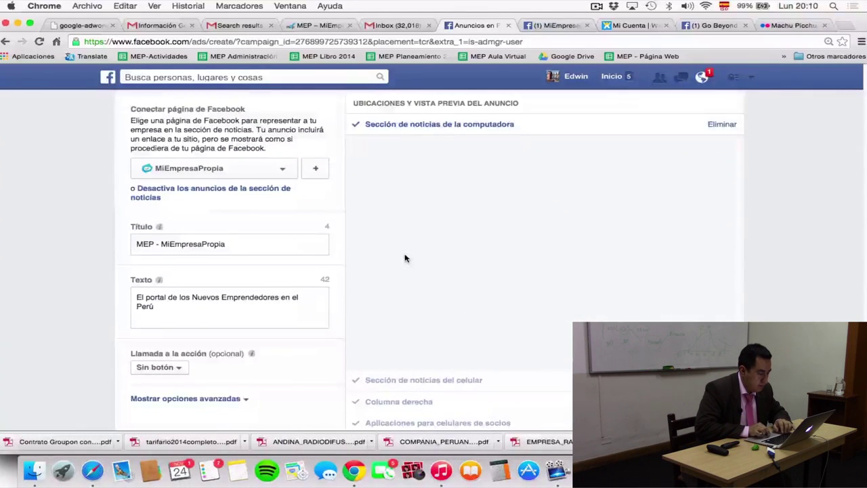
key("super+plus")
key("super+plus")
key("super+plus")
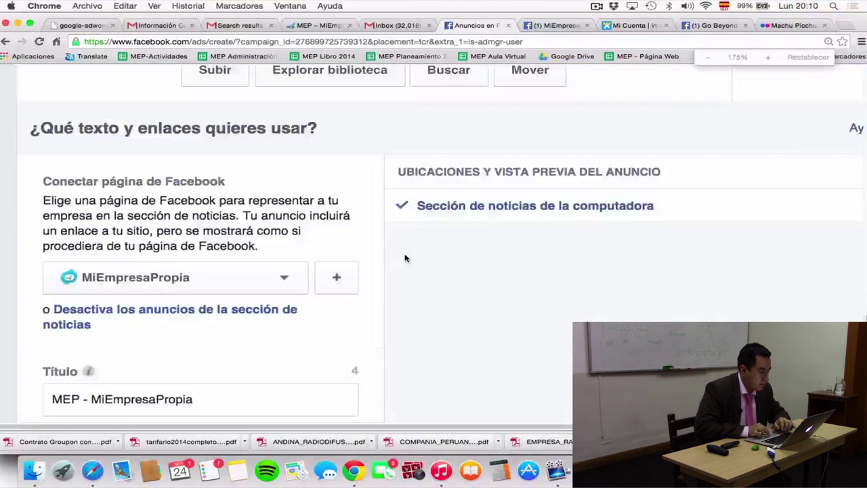
scroll(363, 327, "down", 3)
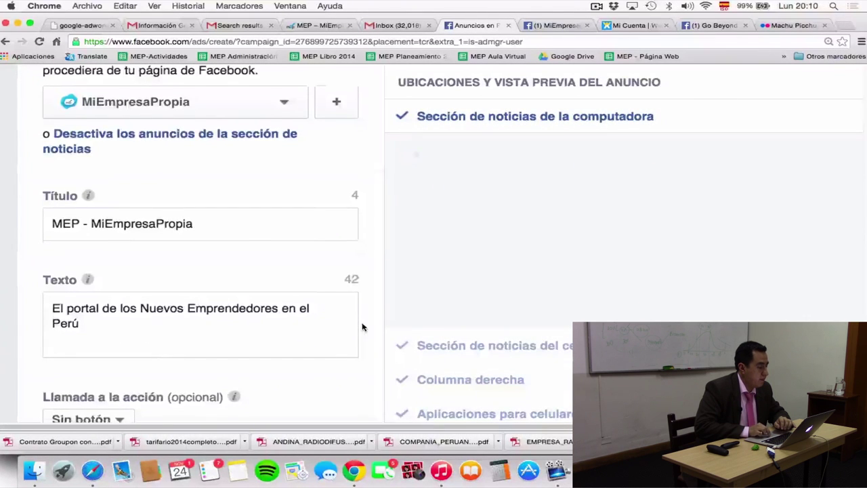
left_click(230, 224)
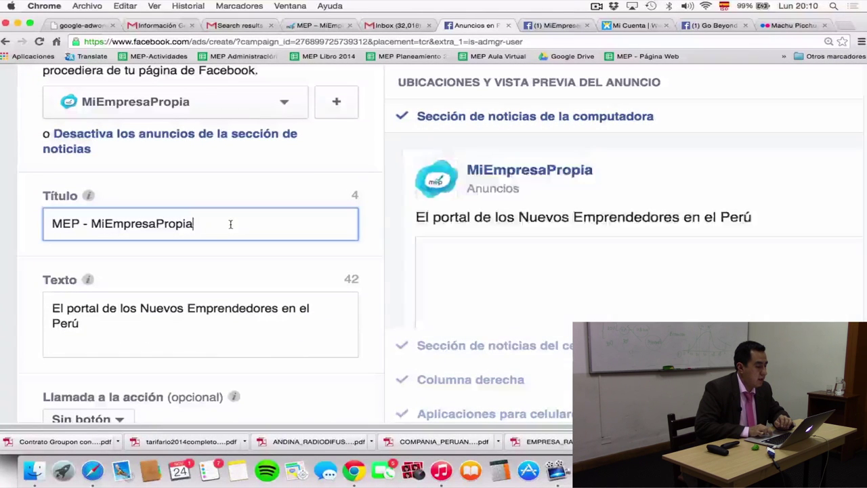
left_click(222, 309)
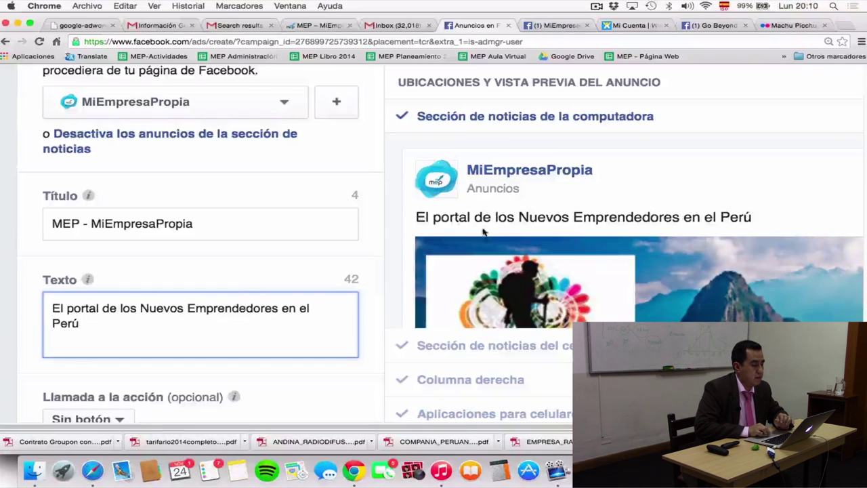
Examine how the page name, ad text, uploaded image and title look in the desktop news feed preview
scroll(483, 232, "down", 1)
scroll(484, 232, "up", 1)
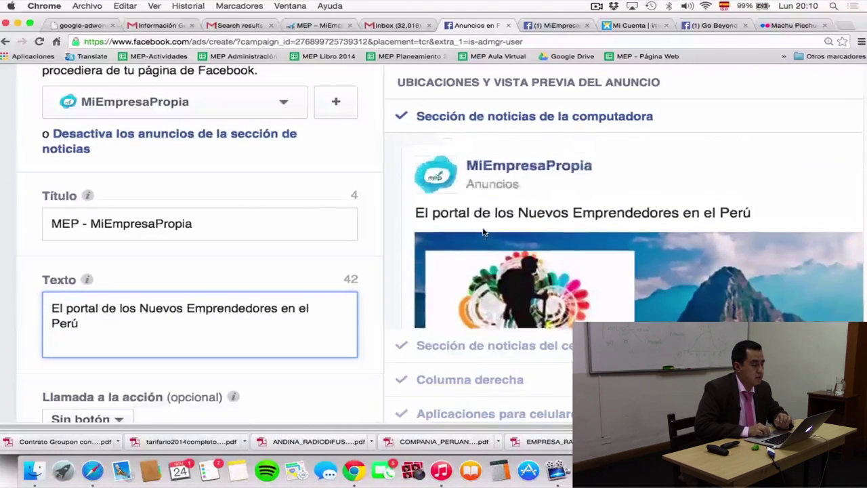
scroll(531, 195, "down", 3)
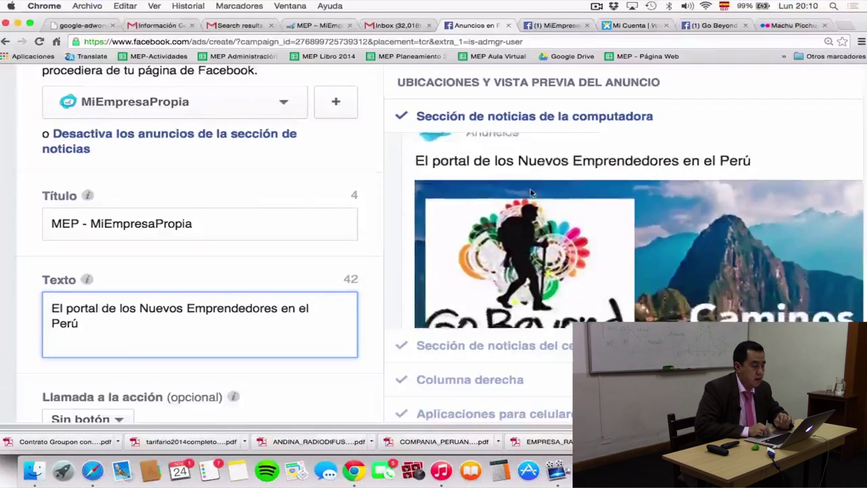
scroll(530, 194, "down", 2)
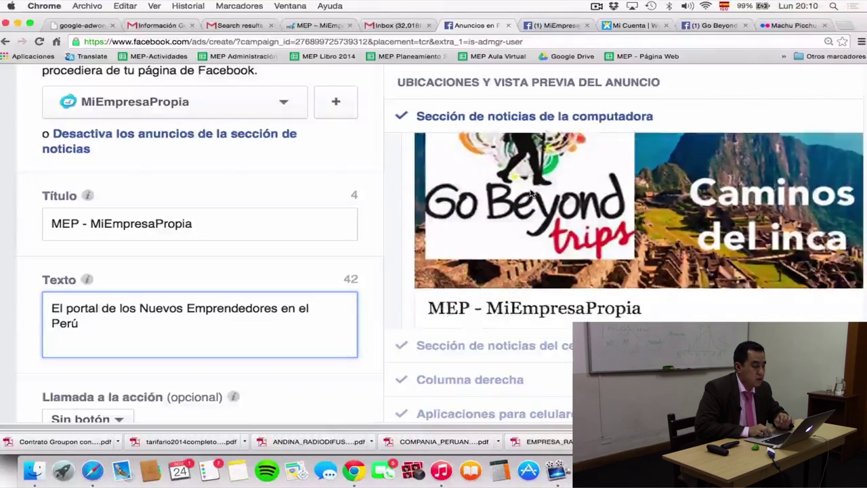
scroll(531, 193, "up", 4)
scroll(531, 195, "up", 3)
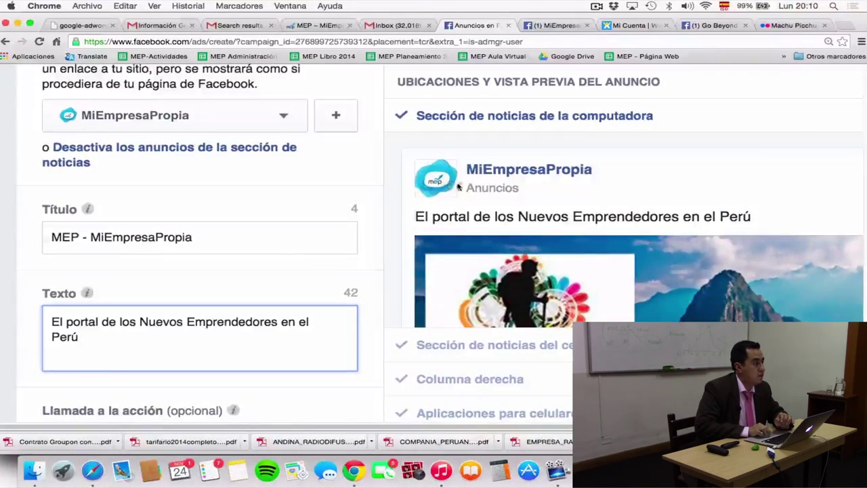
scroll(534, 220, "down", 1)
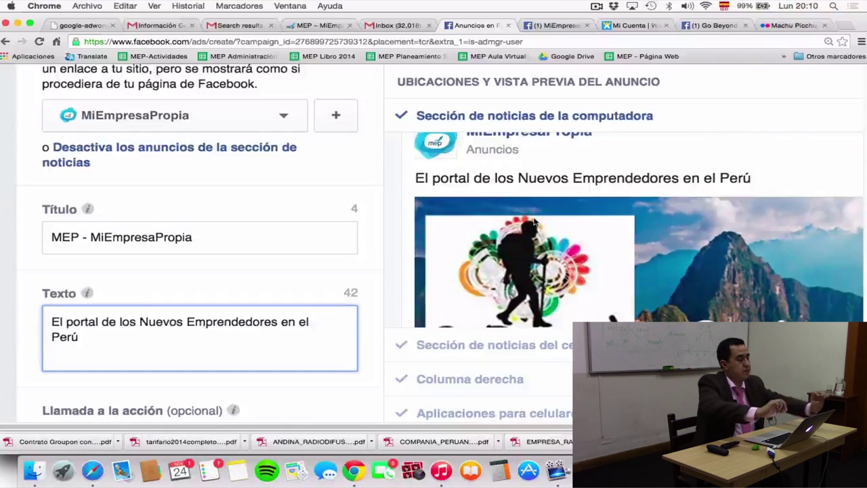
scroll(534, 221, "down", 2)
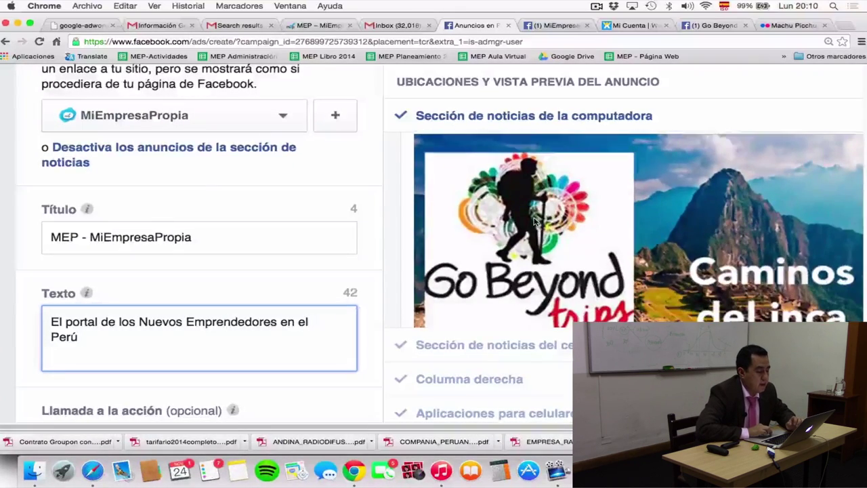